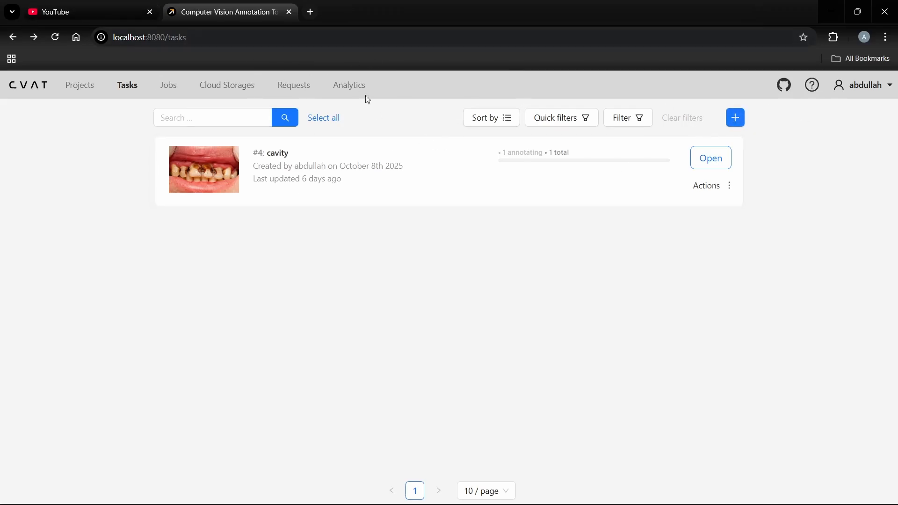
Step: Start a new task and name it cavity_dataset
{"action": "left_click", "coordinate": [738, 119]}
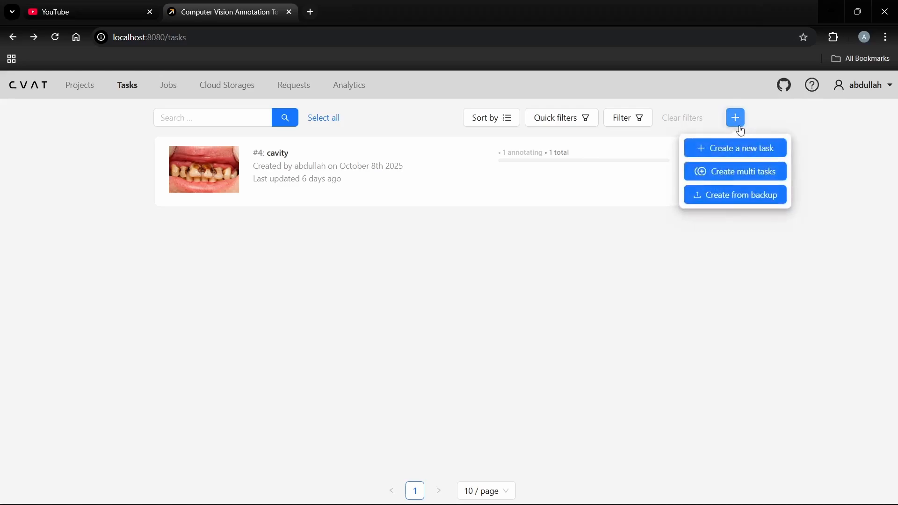
{"action": "left_click", "coordinate": [735, 149]}
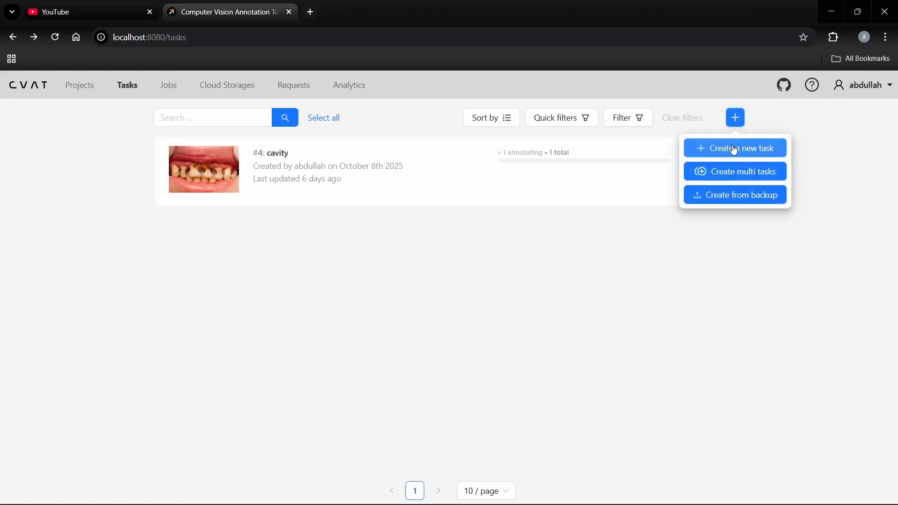
{"action": "type", "text": "cavity"}
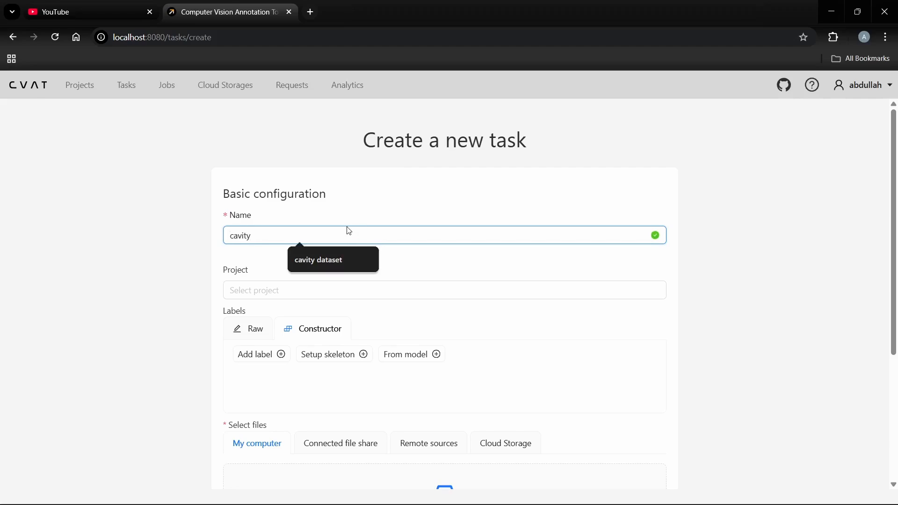
{"action": "type", "text": "_dataset"}
Step: Start a new label named cavity in the task's label constructor
{"action": "scroll", "coordinate": [281, 290], "scroll_direction": "down", "scroll_amount": 2}
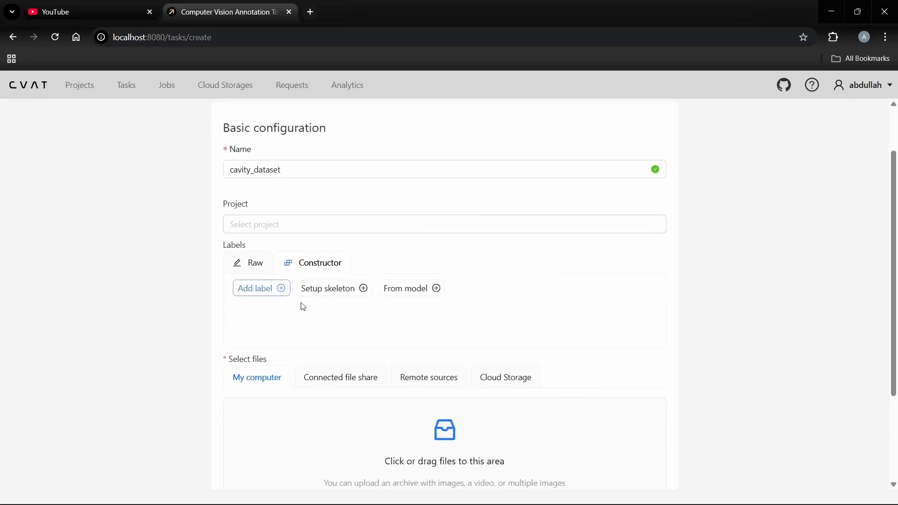
{"action": "left_click", "coordinate": [279, 293]}
{"action": "type", "text": "cavity"}
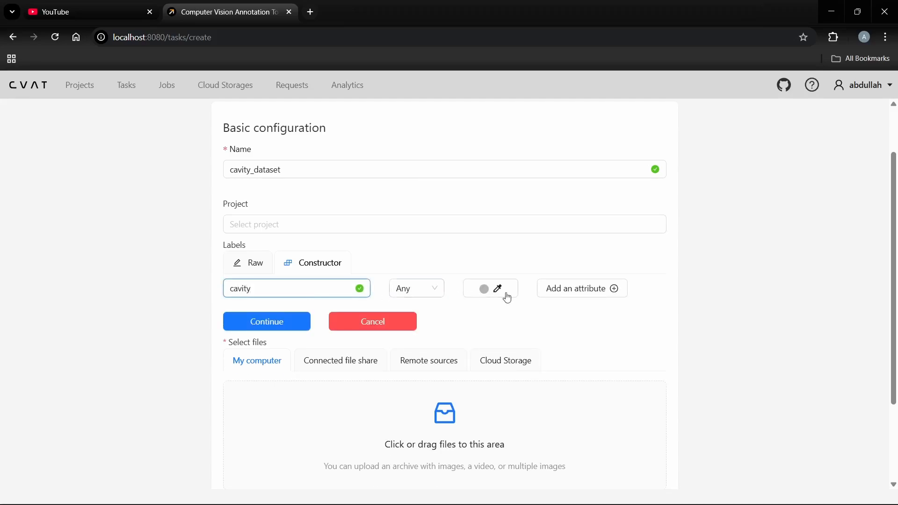
Step: Add an attribute named severity to the cavity label and set its input type to Radio
{"action": "left_click", "coordinate": [580, 292]}
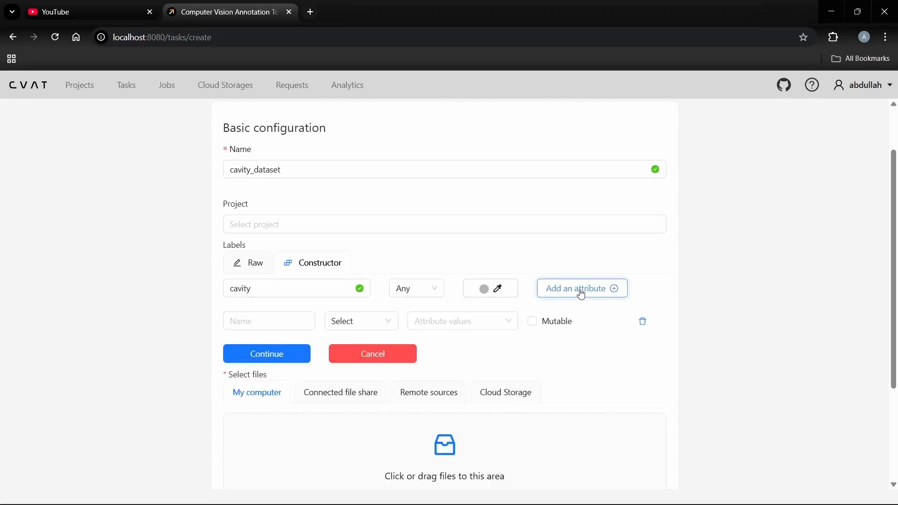
{"action": "left_click", "coordinate": [247, 327]}
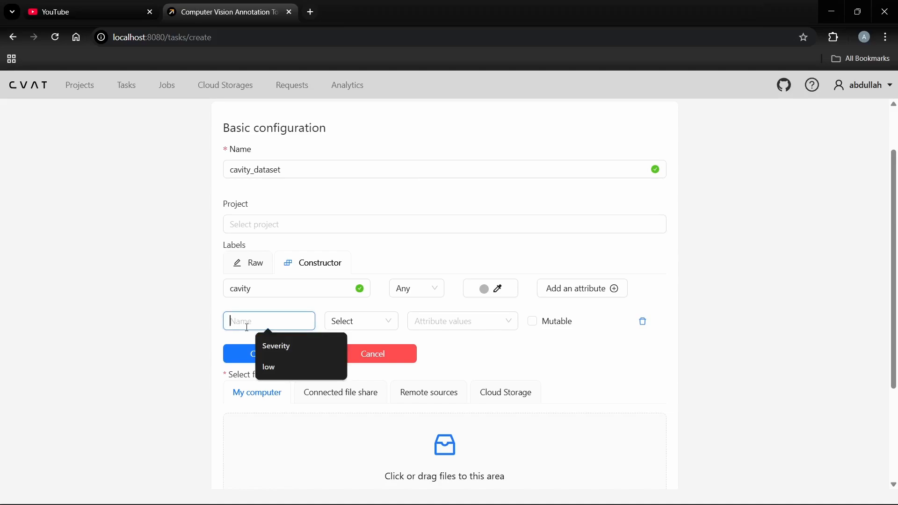
{"action": "type", "text": "severe"}
{"action": "key", "text": "BackSpace"}
{"action": "key", "text": "BackSpace"}
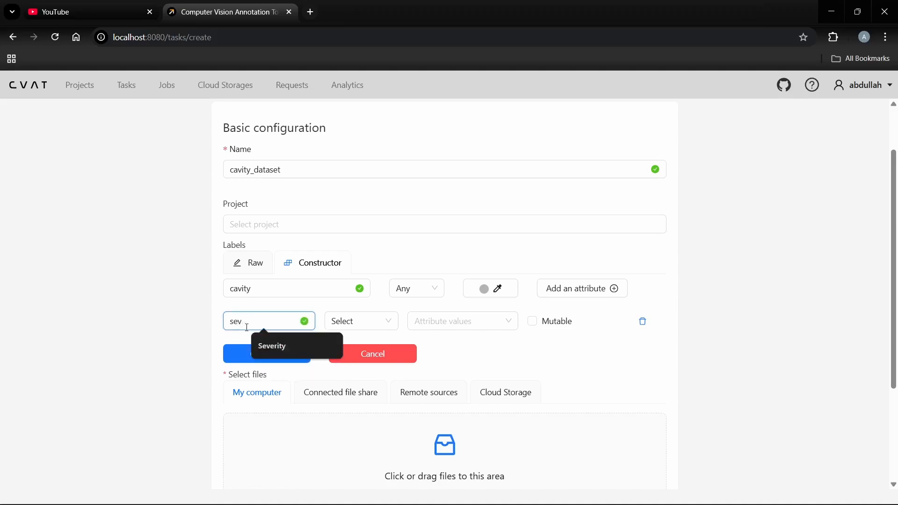
{"action": "type", "text": "ere"}
{"action": "left_click", "coordinate": [362, 325]}
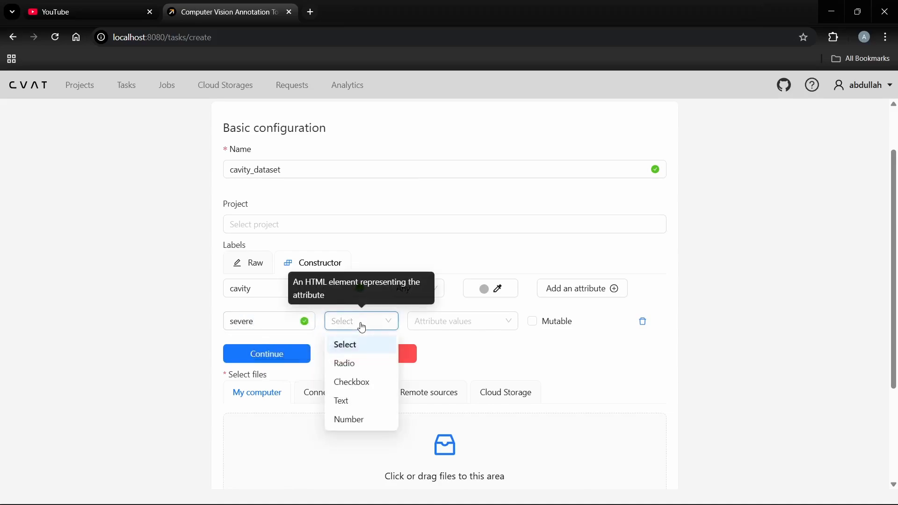
{"action": "left_click", "coordinate": [280, 315]}
{"action": "key", "text": "BackSpace"}
{"action": "type", "text": "ity"}
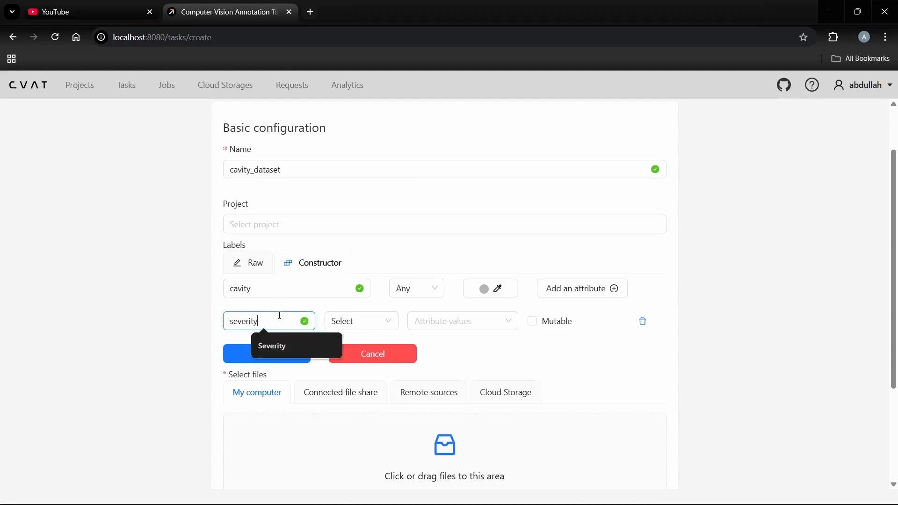
{"action": "left_click", "coordinate": [352, 321]}
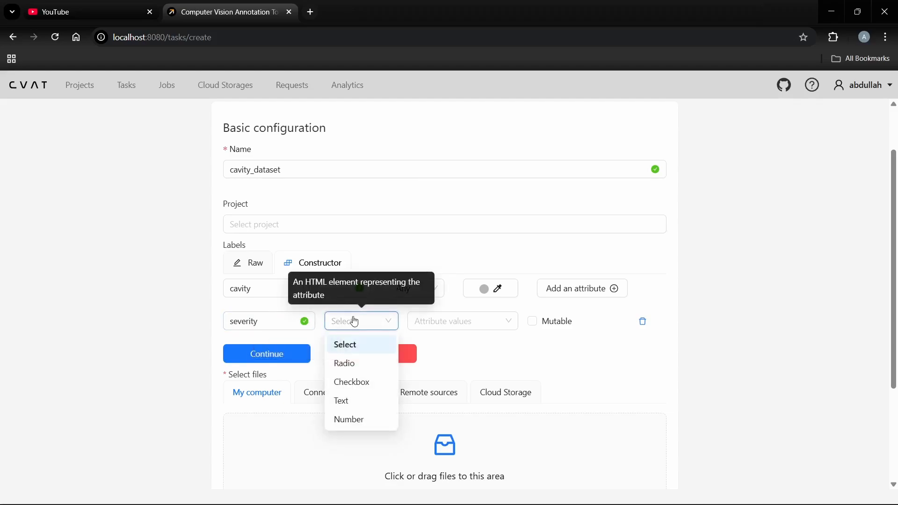
{"action": "left_click", "coordinate": [353, 364]}
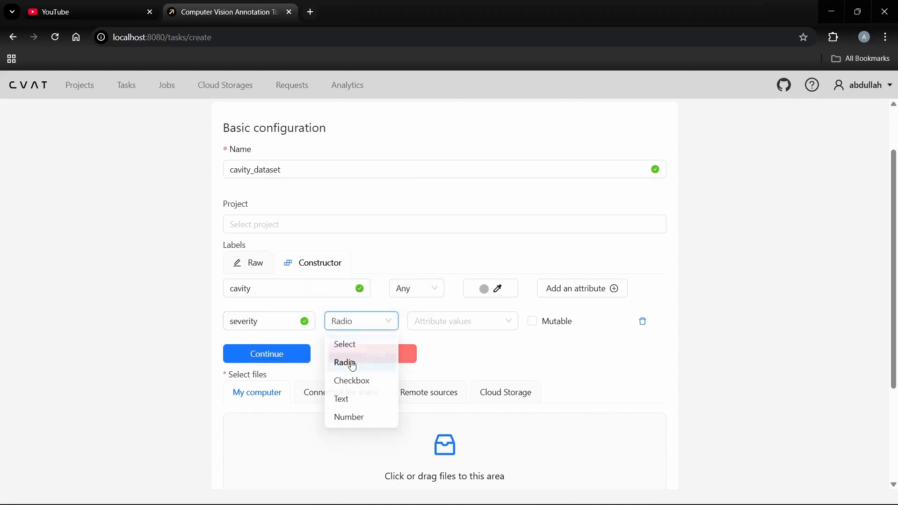
Step: Enter low, moderate and high as the values of the severity attribute
{"action": "left_click", "coordinate": [439, 327]}
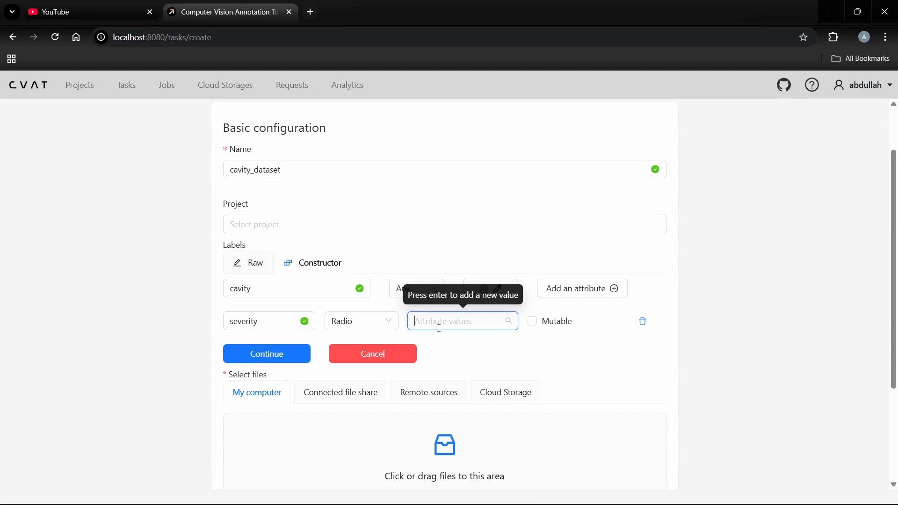
{"action": "type", "text": "low"}
{"action": "key", "text": "Return"}
{"action": "key", "text": "Return"}
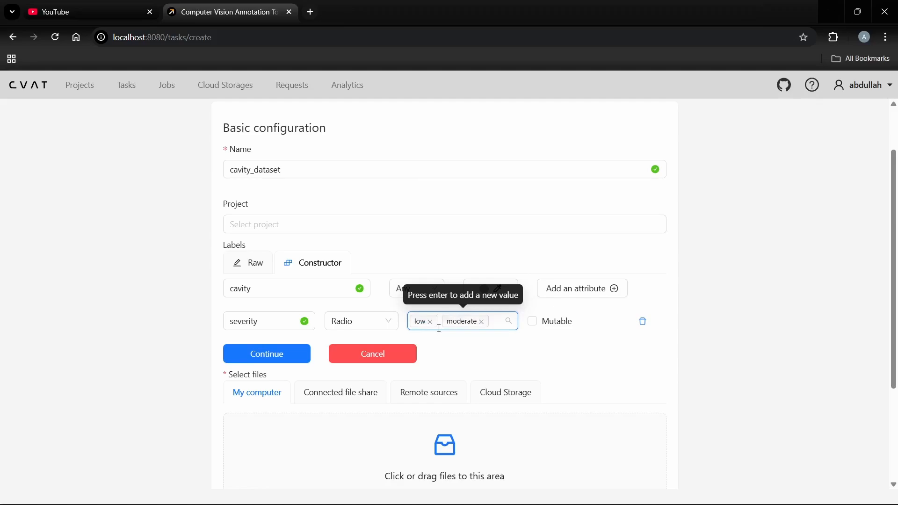
{"action": "type", "text": "high"}
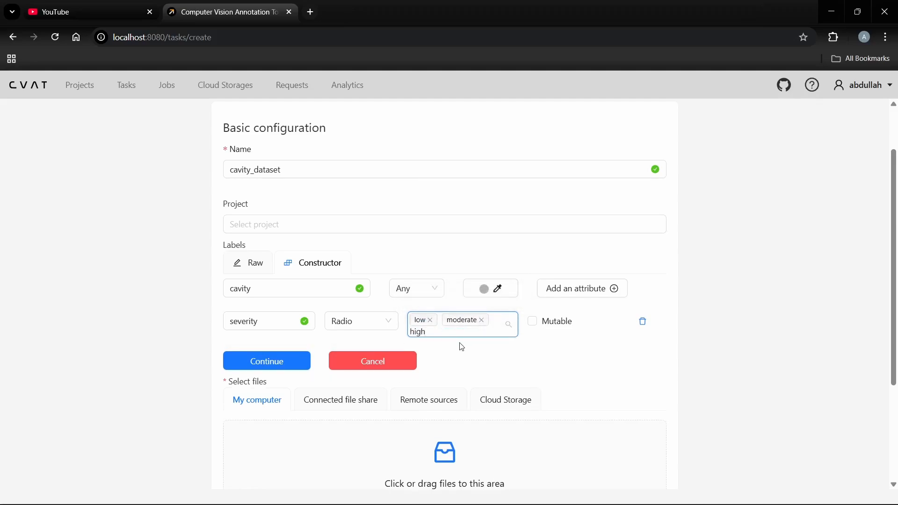
{"action": "key", "text": "Return"}
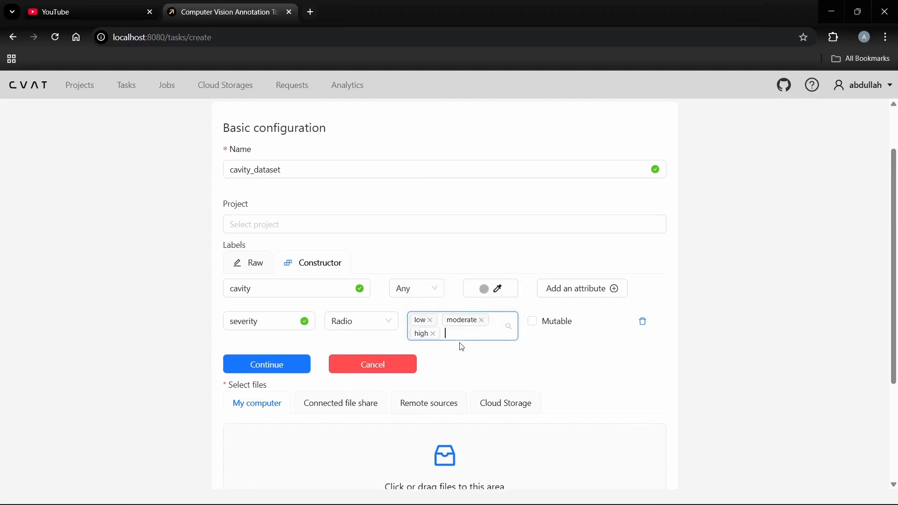
Step: Delete the severity attribute and add the cavity label to the task without it
{"action": "left_click", "coordinate": [433, 334]}
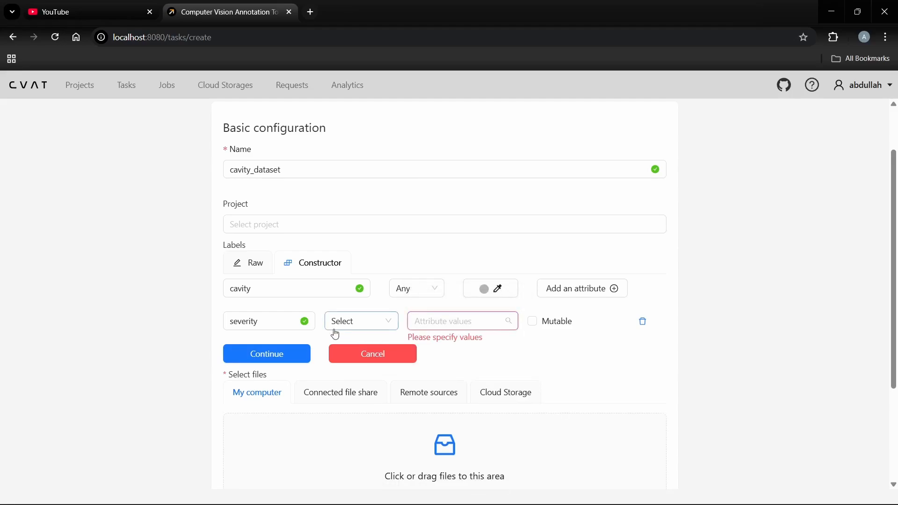
{"action": "left_click", "coordinate": [644, 321]}
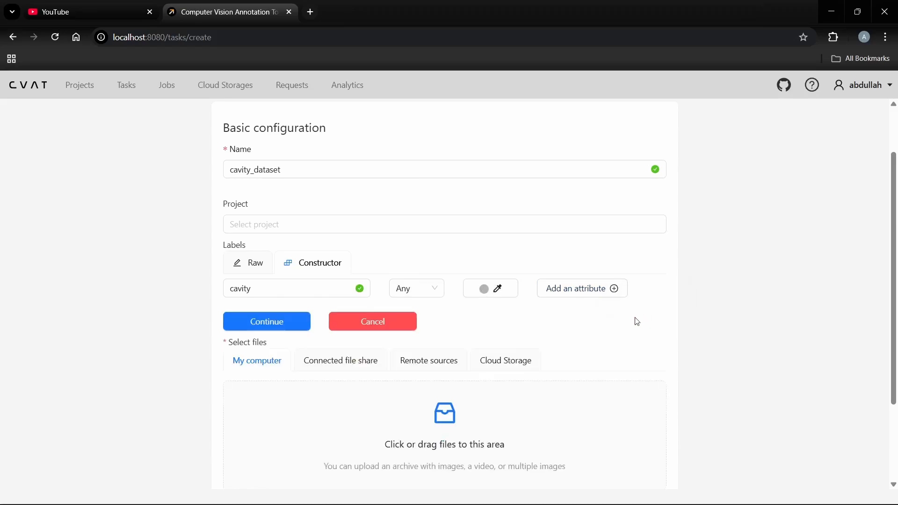
{"action": "left_click", "coordinate": [295, 321]}
Step: Start choosing local files for the task and browse to games > Xray_caries > original datasett on the C: drive
{"action": "scroll", "coordinate": [435, 308], "scroll_direction": "down", "scroll_amount": 3}
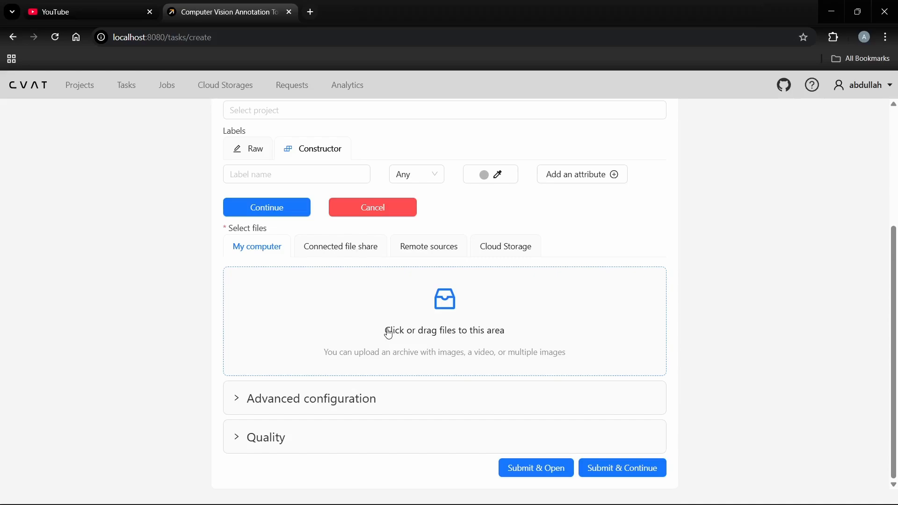
{"action": "left_click", "coordinate": [388, 333]}
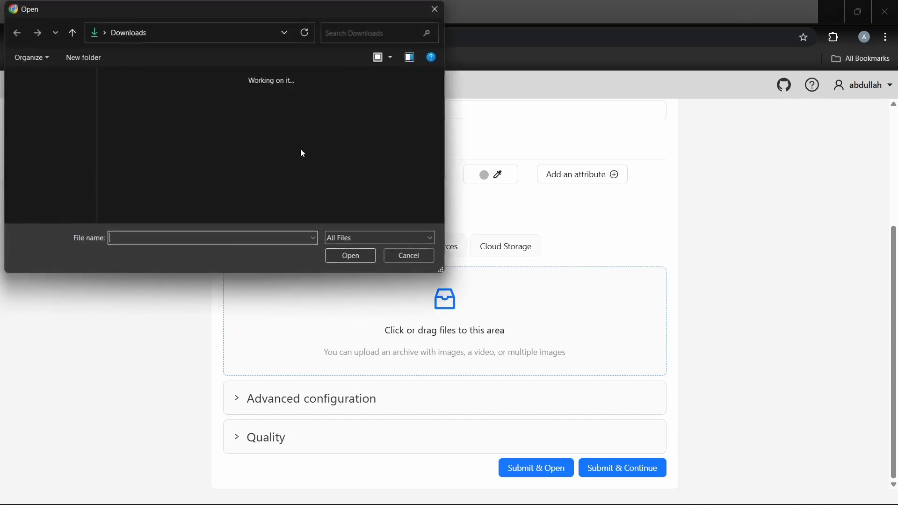
{"action": "scroll", "coordinate": [58, 171], "scroll_direction": "down", "scroll_amount": 1}
{"action": "scroll", "coordinate": [58, 171], "scroll_direction": "down", "scroll_amount": 2}
{"action": "left_click", "coordinate": [56, 152]}
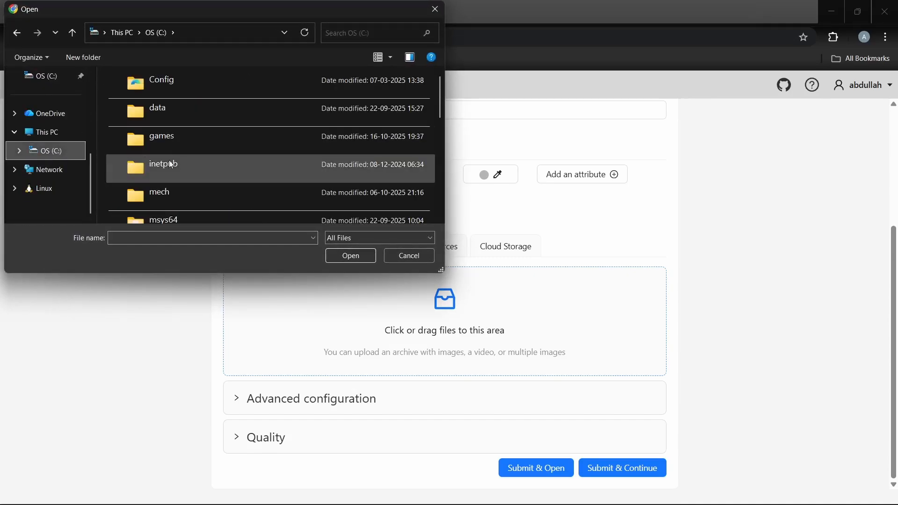
{"action": "scroll", "coordinate": [170, 160], "scroll_direction": "down", "scroll_amount": 5}
{"action": "scroll", "coordinate": [175, 132], "scroll_direction": "up", "scroll_amount": 5}
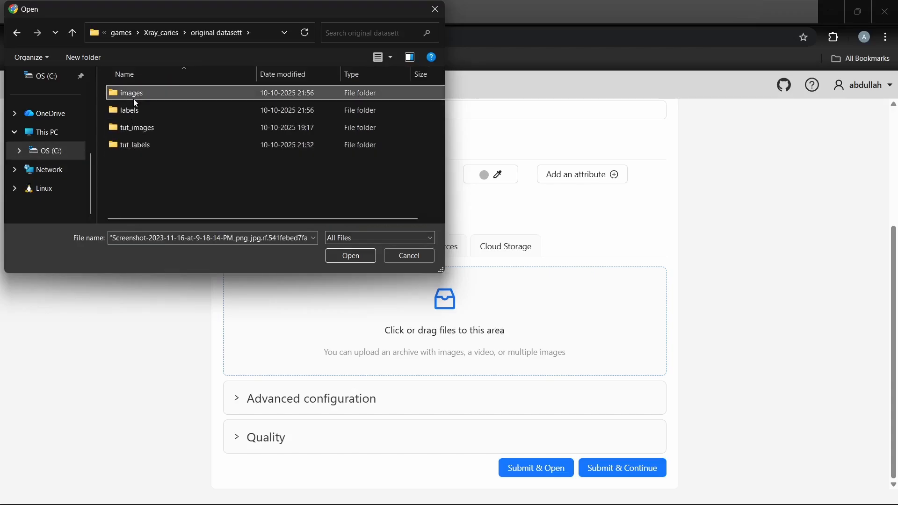
Step: Select all images in the images > train folder as the task's files
{"action": "double_click", "coordinate": [136, 96]}
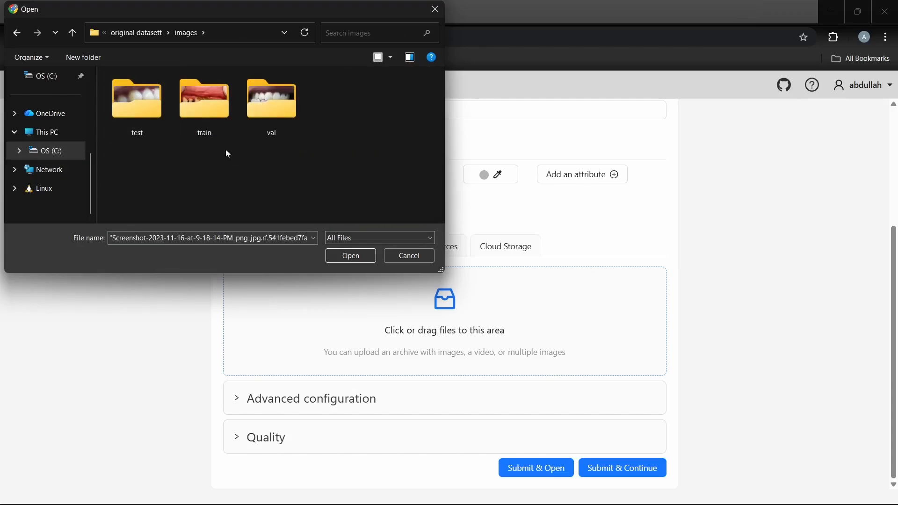
{"action": "double_click", "coordinate": [156, 117]}
{"action": "left_click", "coordinate": [16, 33]}
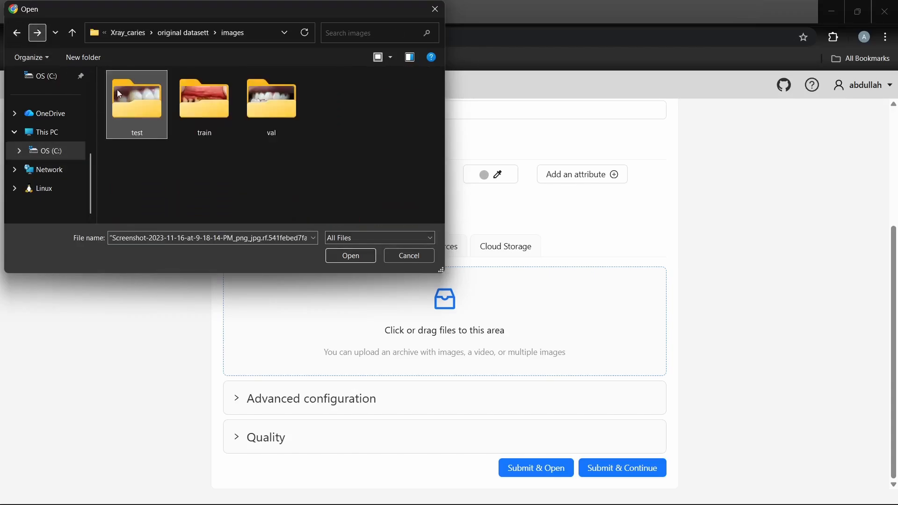
{"action": "double_click", "coordinate": [178, 111]}
{"action": "left_click", "coordinate": [310, 183]}
{"action": "key", "text": "ctrl+a"}
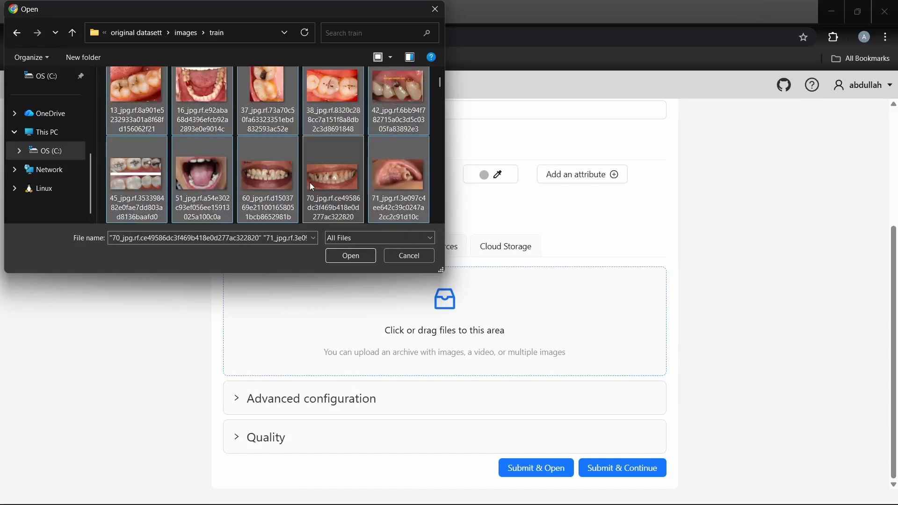
{"action": "left_click", "coordinate": [349, 255]}
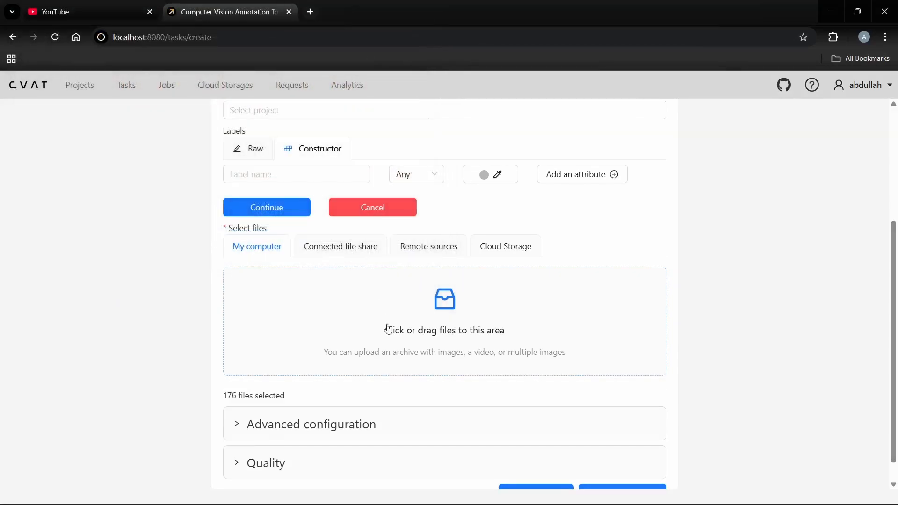
Step: Review the selected file count and the configuration of the new task
{"action": "scroll", "coordinate": [385, 327], "scroll_direction": "down", "scroll_amount": 1}
{"action": "left_click_drag", "start_coordinate": [225, 369], "coordinate": [308, 386]}
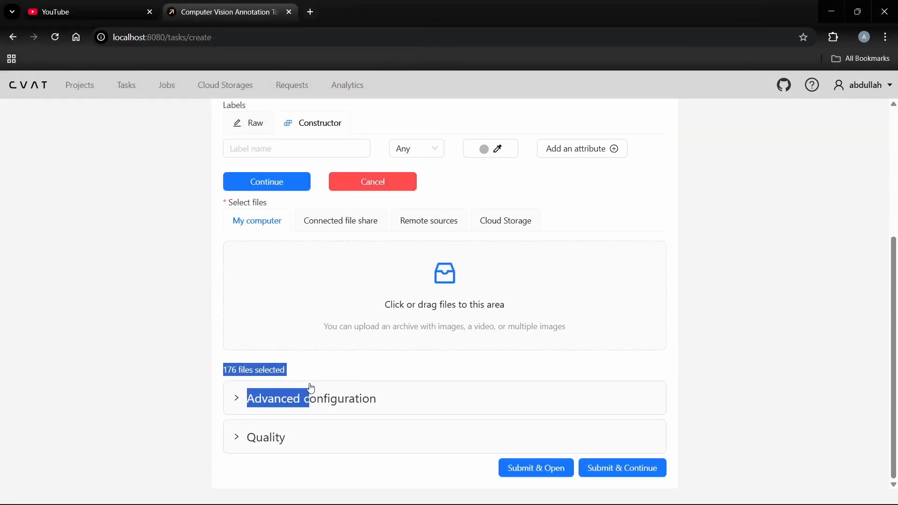
{"action": "left_click", "coordinate": [313, 371]}
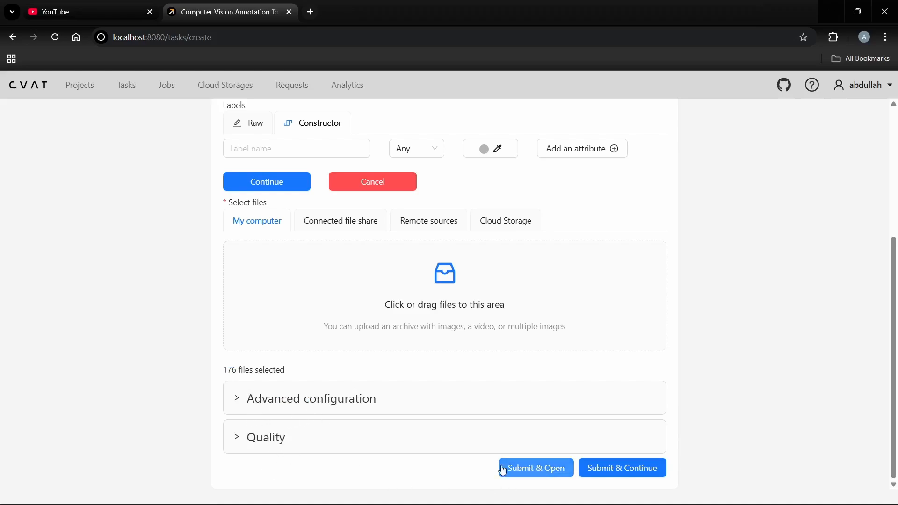
{"action": "scroll", "coordinate": [458, 331], "scroll_direction": "up", "scroll_amount": 4}
{"action": "scroll", "coordinate": [459, 331], "scroll_direction": "down", "scroll_amount": 2}
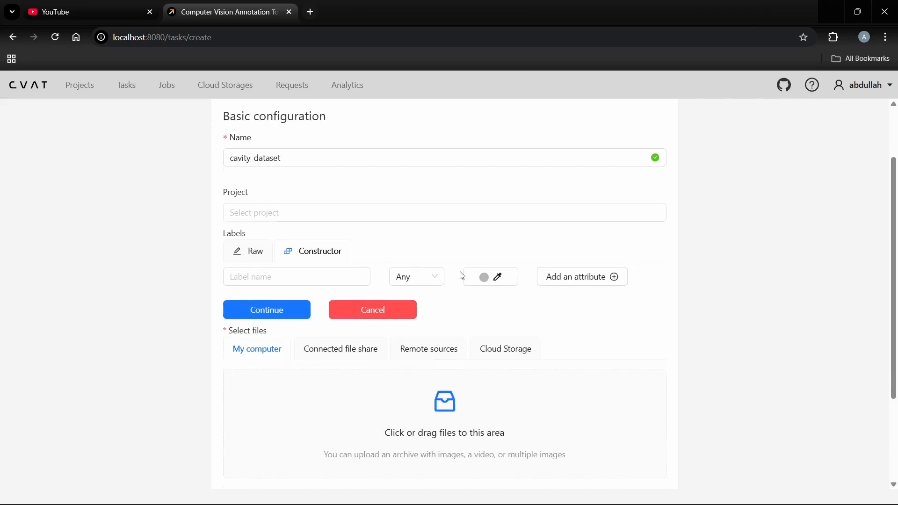
{"action": "scroll", "coordinate": [459, 331], "scroll_direction": "down", "scroll_amount": 3}
{"action": "scroll", "coordinate": [142, 193], "scroll_direction": "up", "scroll_amount": 5}
Step: View the details of the existing cavity task and open its annotation job with ID 4
{"action": "left_click", "coordinate": [127, 87]}
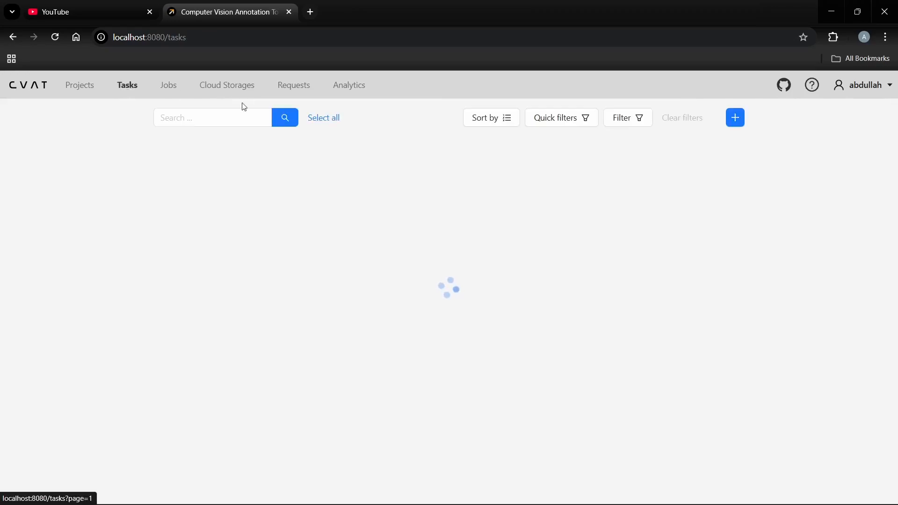
{"action": "left_click", "coordinate": [692, 163]}
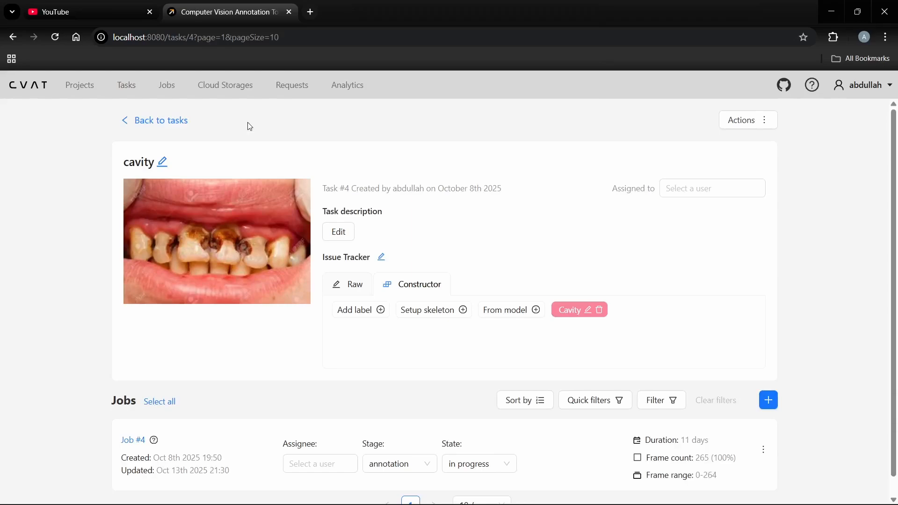
{"action": "left_click", "coordinate": [173, 88]}
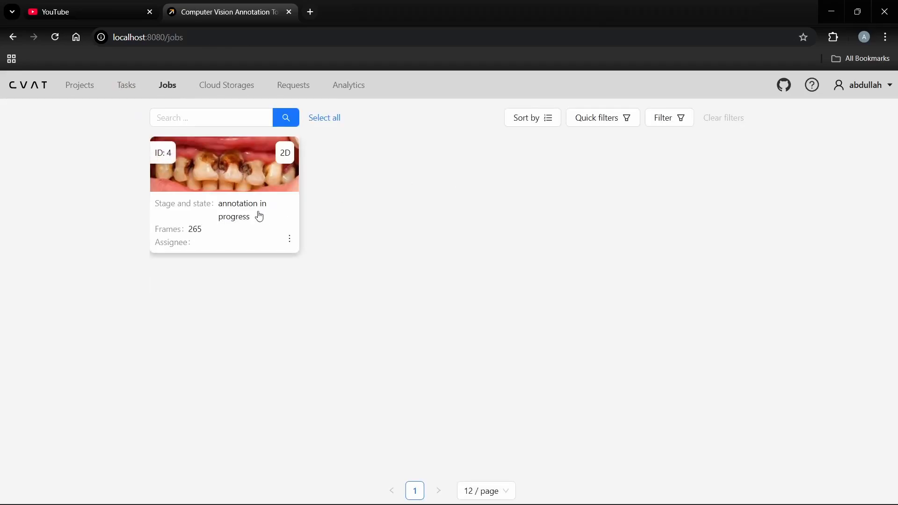
{"action": "left_click", "coordinate": [235, 187]}
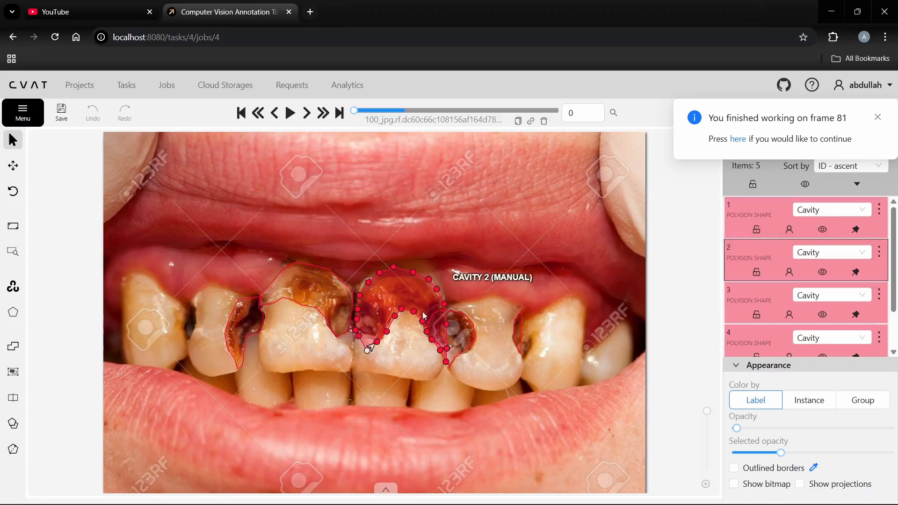
Step: Browse forward through the job's frames to frame 26 to examine their polygon annotations
{"action": "left_click", "coordinate": [306, 113]}
{"action": "left_click", "coordinate": [307, 113]}
{"action": "left_click", "coordinate": [306, 112]}
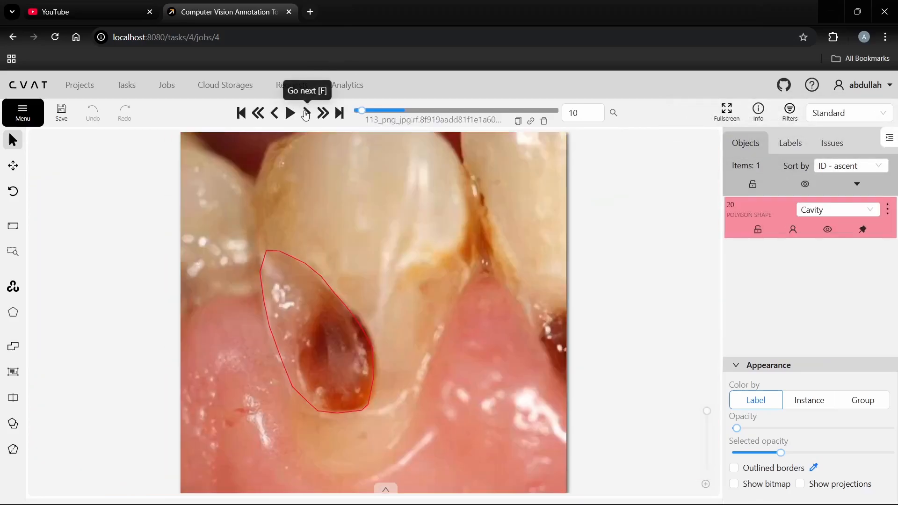
{"action": "left_click", "coordinate": [306, 113]}
{"action": "left_click", "coordinate": [307, 112]}
{"action": "left_click", "coordinate": [307, 113]}
{"action": "left_click", "coordinate": [306, 113]}
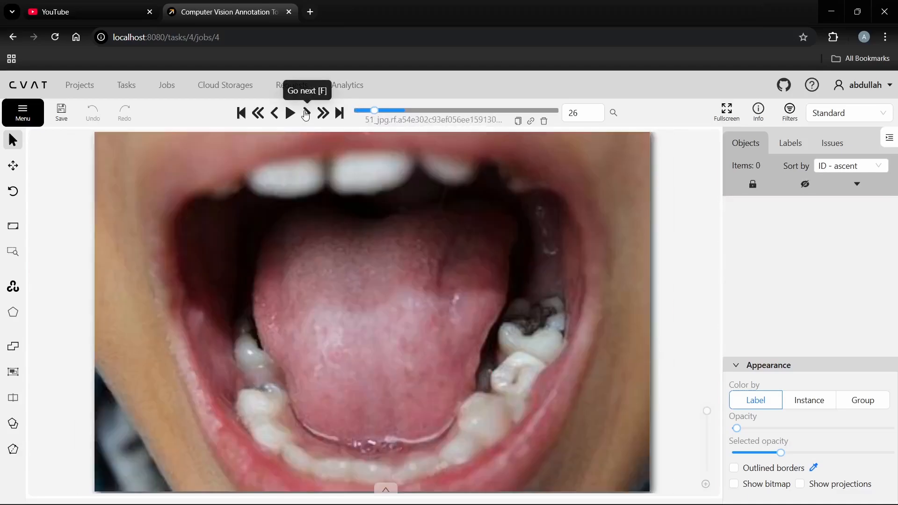
Step: Browse past frame 26 and jump to frame 100 of the job
{"action": "left_click", "coordinate": [306, 114]}
{"action": "left_click", "coordinate": [305, 114]}
{"action": "left_click_drag", "start_coordinate": [580, 114], "coordinate": [551, 112]}
{"action": "type", "text": "1"}
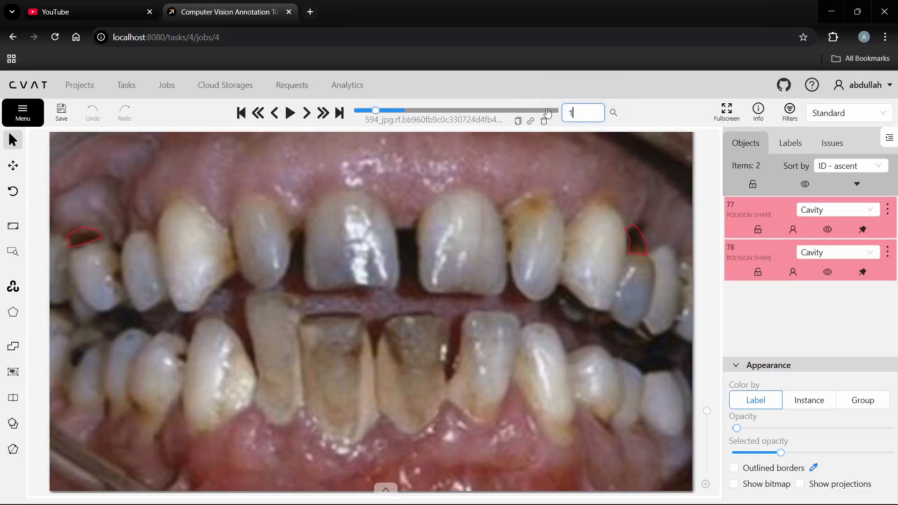
{"action": "type", "text": "00"}
{"action": "key", "text": "Return"}
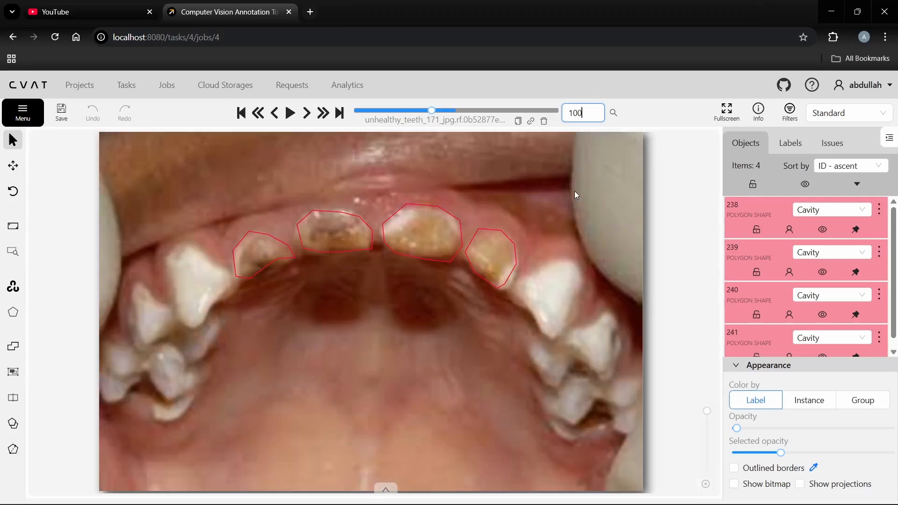
Step: Examine the annotations on the frames around frame 100, browsing forward to frame 103 and back to frame 99
{"action": "left_click", "coordinate": [307, 113]}
{"action": "left_click", "coordinate": [307, 113]}
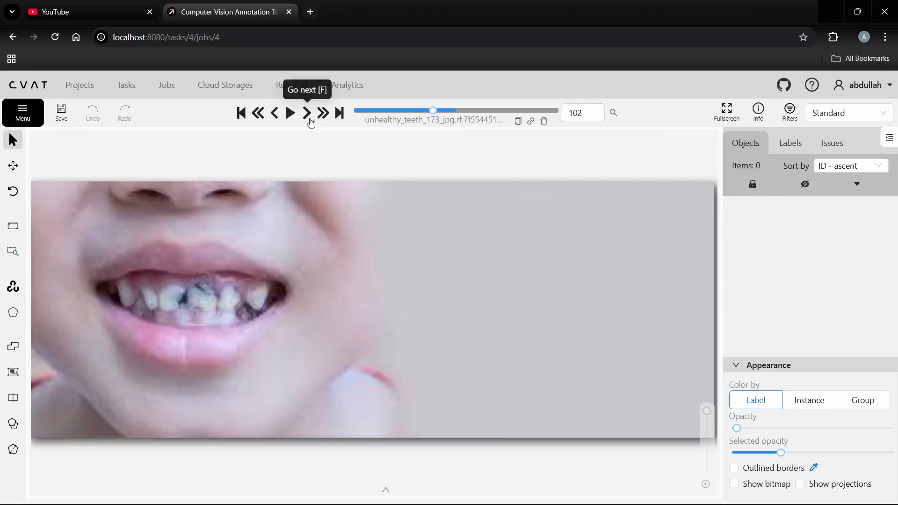
{"action": "left_click", "coordinate": [307, 114]}
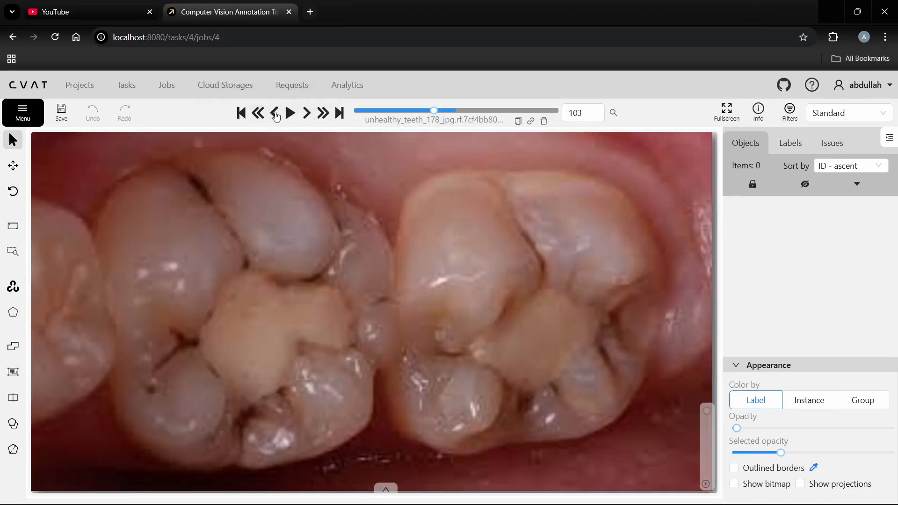
{"action": "left_click", "coordinate": [275, 114]}
{"action": "left_click", "coordinate": [276, 114]}
{"action": "left_click", "coordinate": [276, 114]}
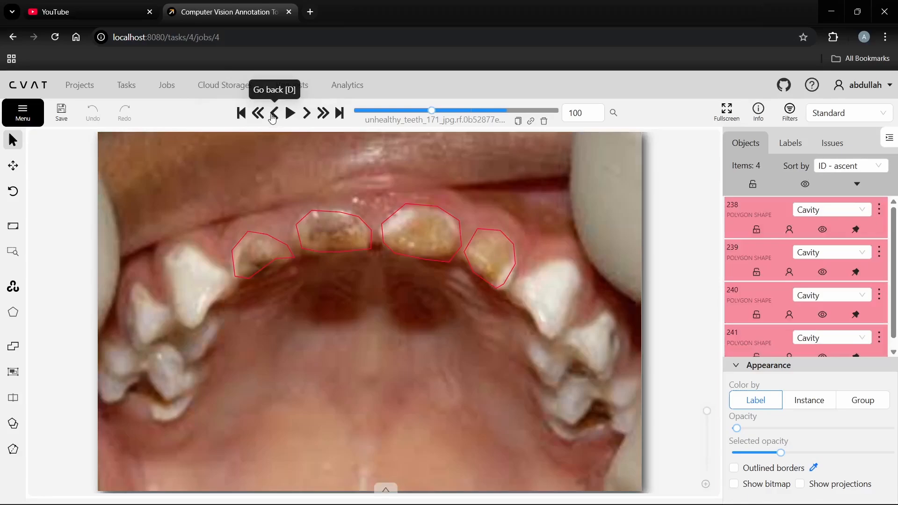
{"action": "left_click", "coordinate": [274, 114]}
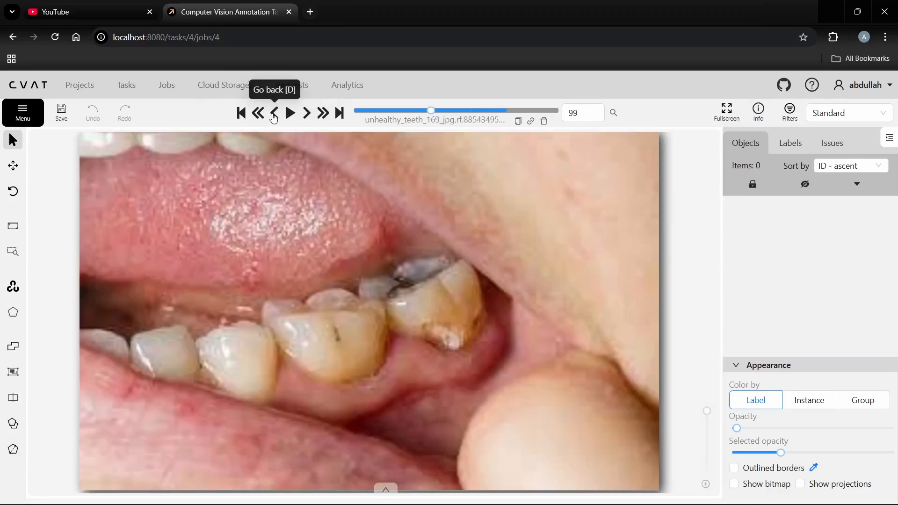
Step: Advance through the frames from 99 to frame 107
{"action": "left_click", "coordinate": [307, 115]}
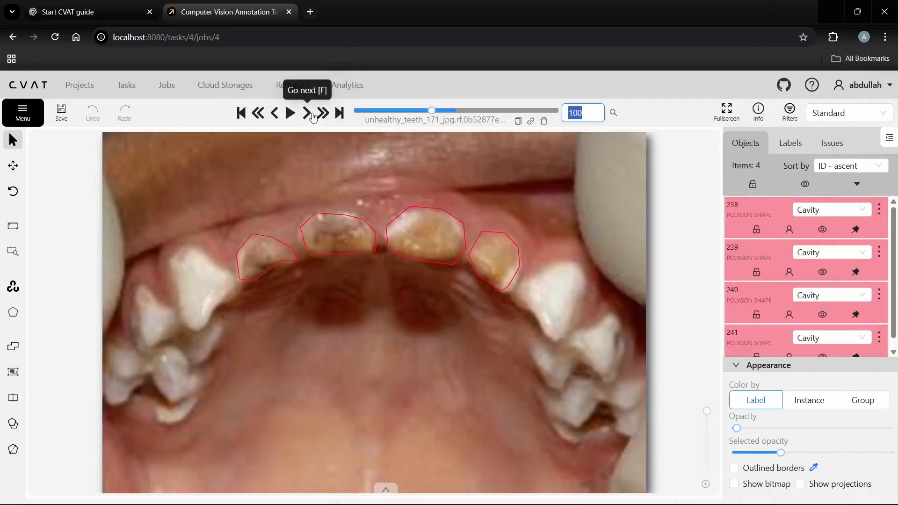
{"action": "left_click", "coordinate": [307, 115]}
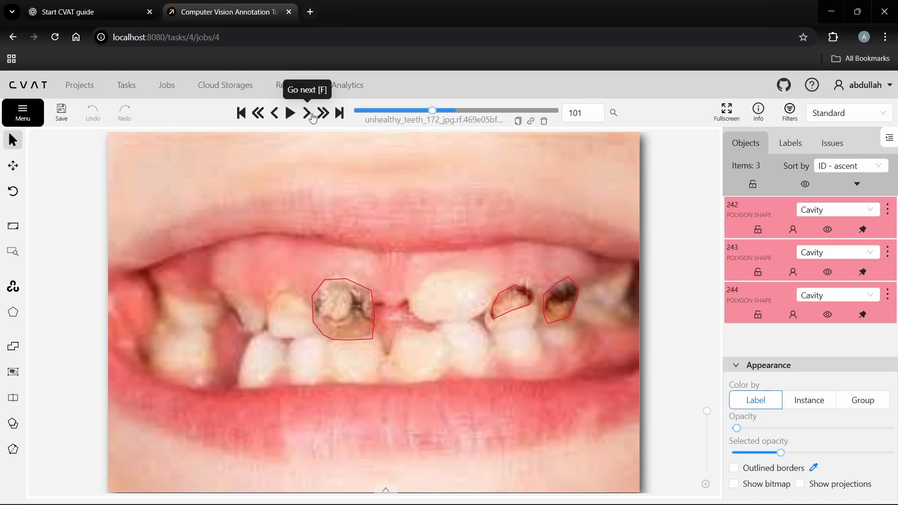
{"action": "left_click", "coordinate": [307, 115]}
{"action": "left_click", "coordinate": [307, 114]}
{"action": "left_click", "coordinate": [307, 114]}
{"action": "left_click", "coordinate": [307, 115]}
{"action": "left_click", "coordinate": [308, 115]}
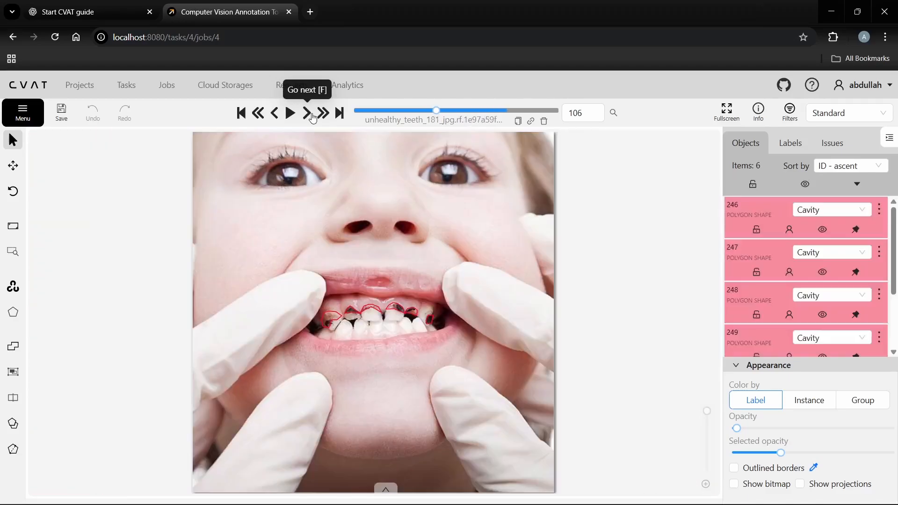
{"action": "left_click", "coordinate": [307, 115]}
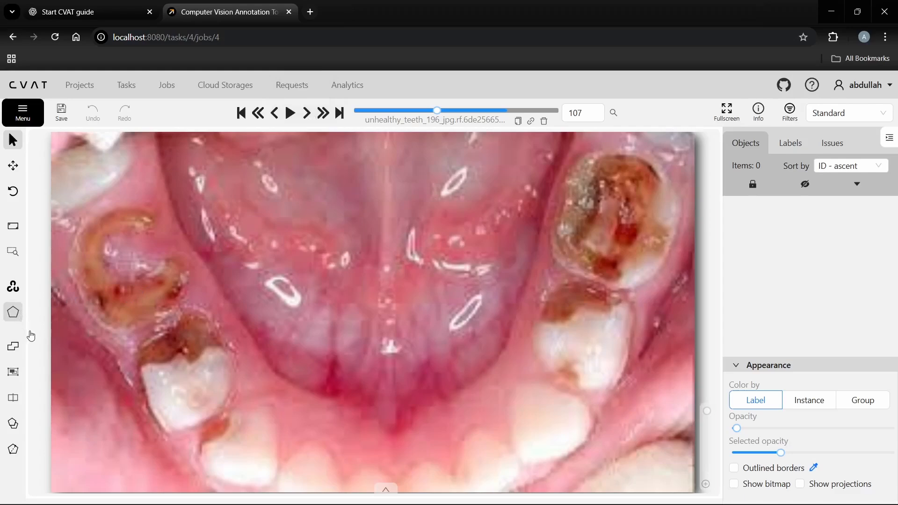
Step: Draw a Cavity polygon shape around the brown decayed area of the lower-left molar in frame 107
{"action": "mouse_move", "coordinate": [14, 312]}
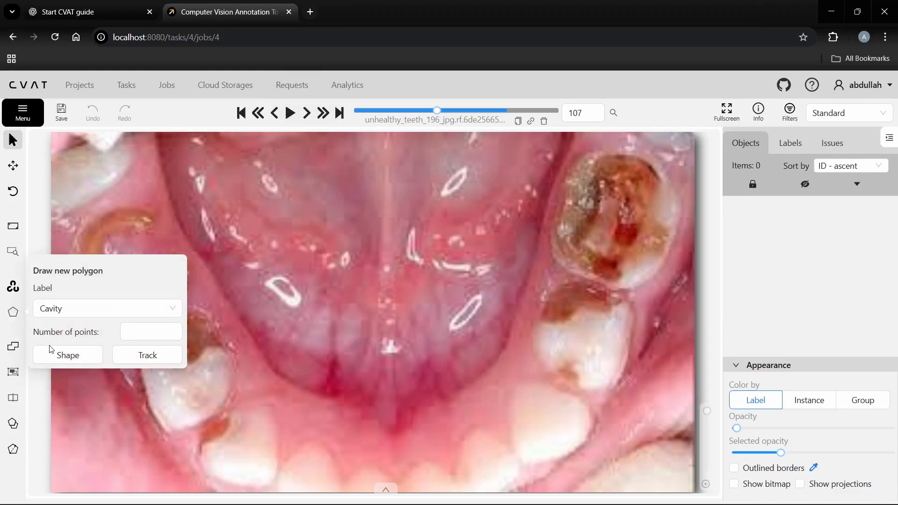
{"action": "left_click", "coordinate": [101, 355]}
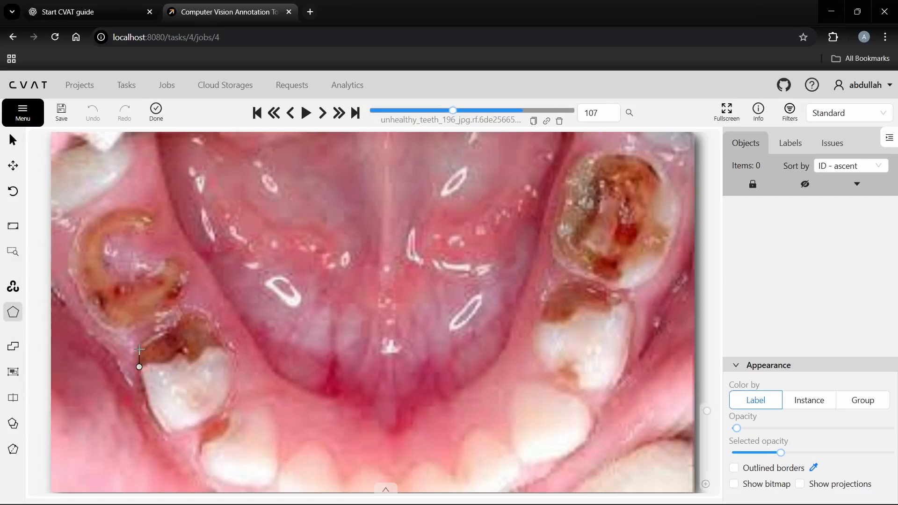
{"action": "left_click", "coordinate": [165, 328]}
{"action": "left_click", "coordinate": [175, 327]}
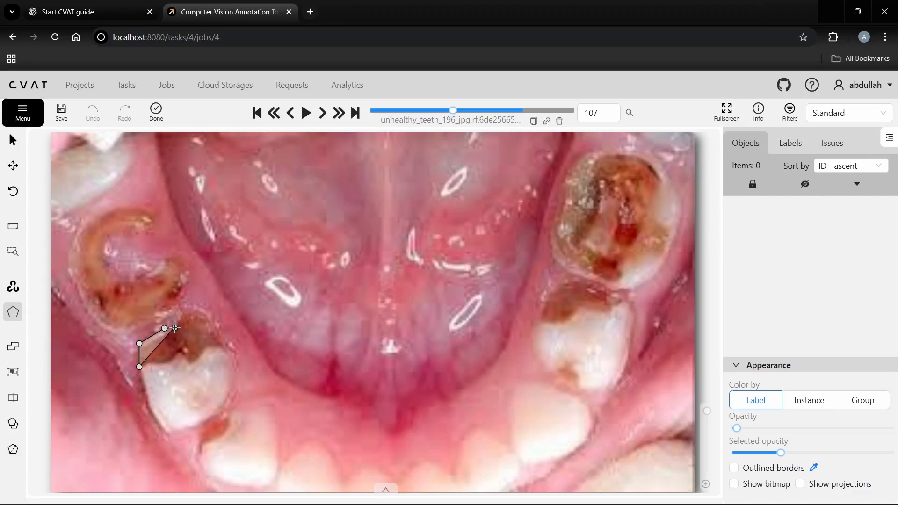
{"action": "left_click", "coordinate": [190, 310]}
{"action": "left_click", "coordinate": [211, 320]}
{"action": "left_click", "coordinate": [215, 336]}
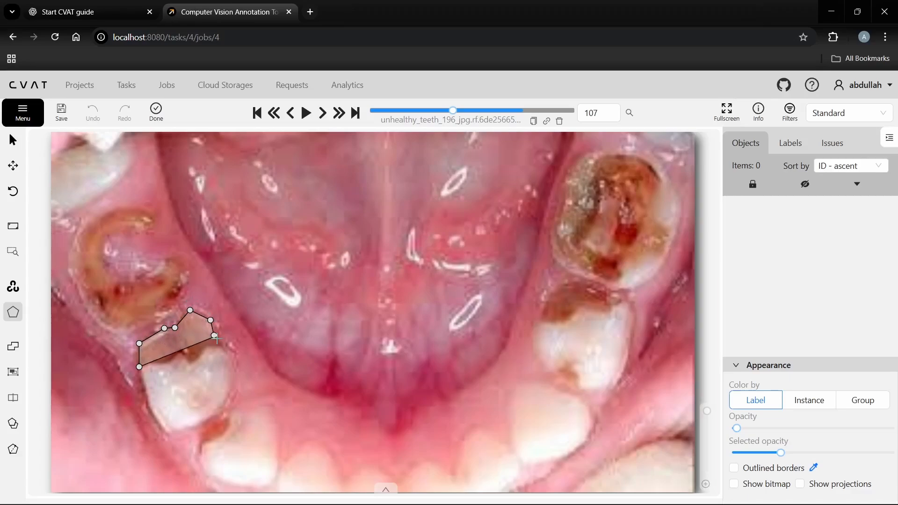
{"action": "left_click", "coordinate": [211, 347]}
{"action": "left_click", "coordinate": [193, 362]}
{"action": "left_click", "coordinate": [177, 351]}
{"action": "left_click", "coordinate": [171, 367]}
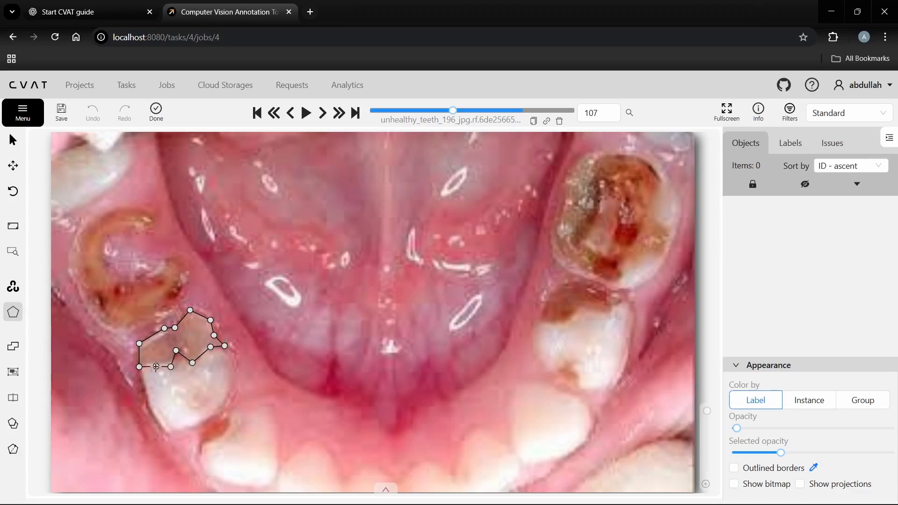
{"action": "key", "text": "n"}
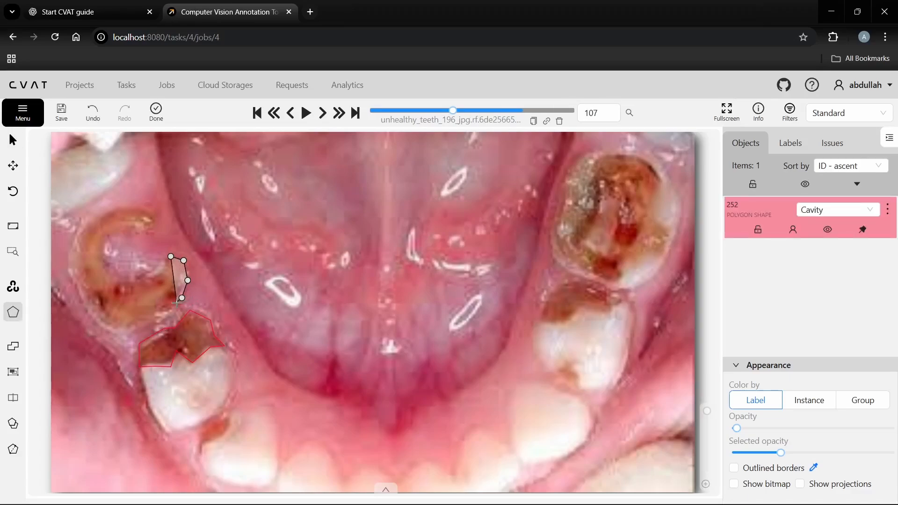
Step: Outline the C-shaped decay on the tooth above the first polygon in frame 107 with another Cavity polygon
{"action": "left_click", "coordinate": [171, 309]}
{"action": "left_click", "coordinate": [151, 315]}
{"action": "left_click", "coordinate": [124, 325]}
{"action": "left_click", "coordinate": [107, 318]}
{"action": "left_click", "coordinate": [90, 307]}
{"action": "left_click", "coordinate": [80, 284]}
{"action": "left_click", "coordinate": [74, 260]}
{"action": "left_click", "coordinate": [76, 243]}
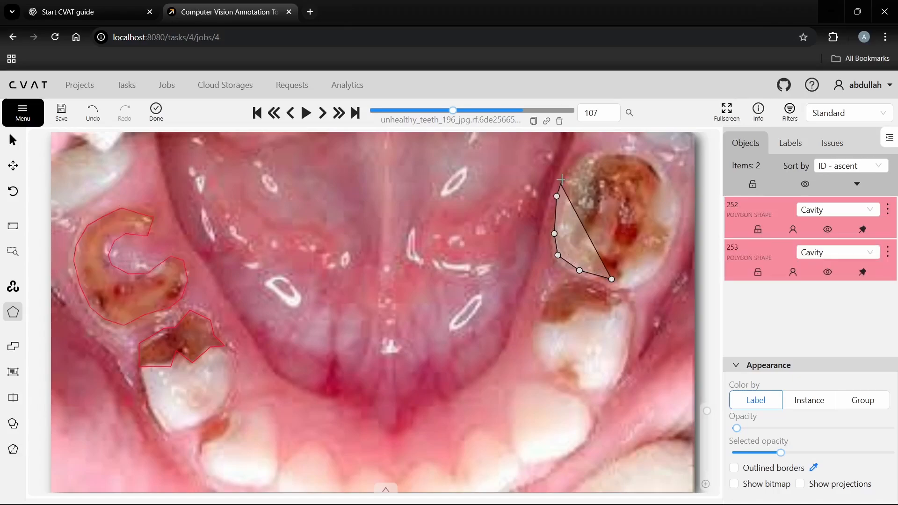
Step: Outline the large decayed molar in the image's upper-right area of frame 107 with a Cavity polygon
{"action": "left_click", "coordinate": [666, 244]}
{"action": "key", "text": "n"}
{"action": "key", "text": "n"}
Step: Go to frame 110 and draw a Cavity polygon around the second decayed upper tooth from the left
{"action": "left_click", "coordinate": [323, 113]}
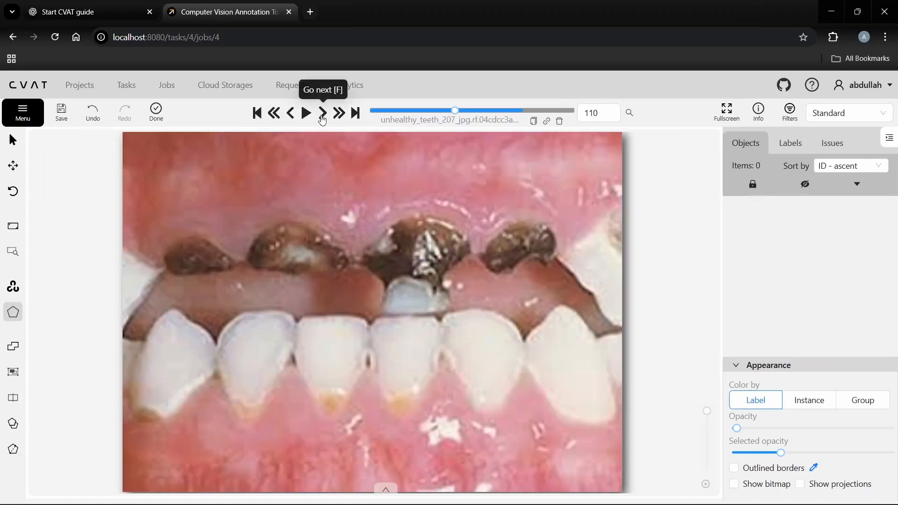
{"action": "left_click", "coordinate": [350, 264]}
{"action": "left_click", "coordinate": [319, 275]}
{"action": "left_click", "coordinate": [283, 276]}
{"action": "left_click", "coordinate": [260, 271]}
{"action": "left_click", "coordinate": [248, 253]}
{"action": "left_click", "coordinate": [260, 234]}
{"action": "left_click", "coordinate": [277, 226]}
{"action": "left_click", "coordinate": [295, 222]}
{"action": "left_click", "coordinate": [314, 225]}
{"action": "key", "text": "n"}
Step: Outline the other three decayed upper teeth in frame 110 with Cavity polygons
{"action": "key", "text": "n"}
{"action": "left_click", "coordinate": [364, 261]}
{"action": "left_click", "coordinate": [385, 282]}
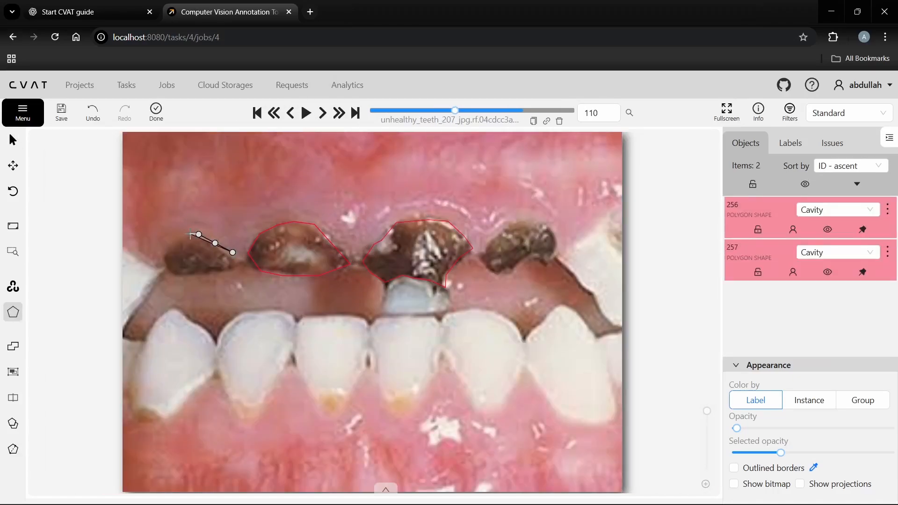
{"action": "left_click", "coordinate": [873, 342]}
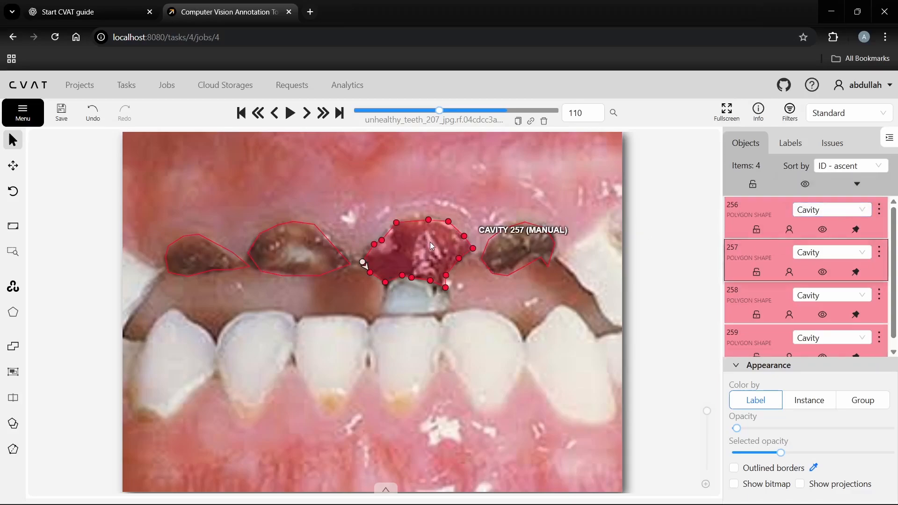
Step: Check the label options for the polygon on the largest decayed tooth and save the job's annotations
{"action": "left_click", "coordinate": [840, 253]}
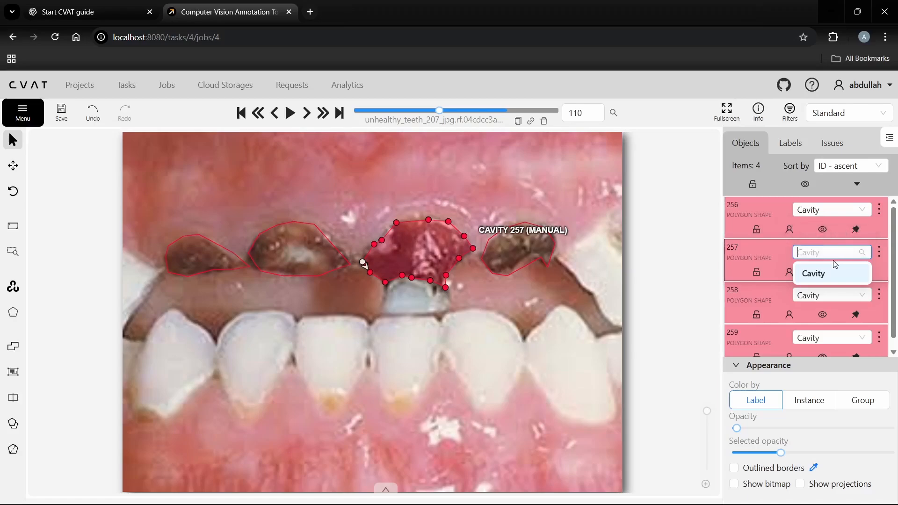
{"action": "left_click", "coordinate": [425, 189]}
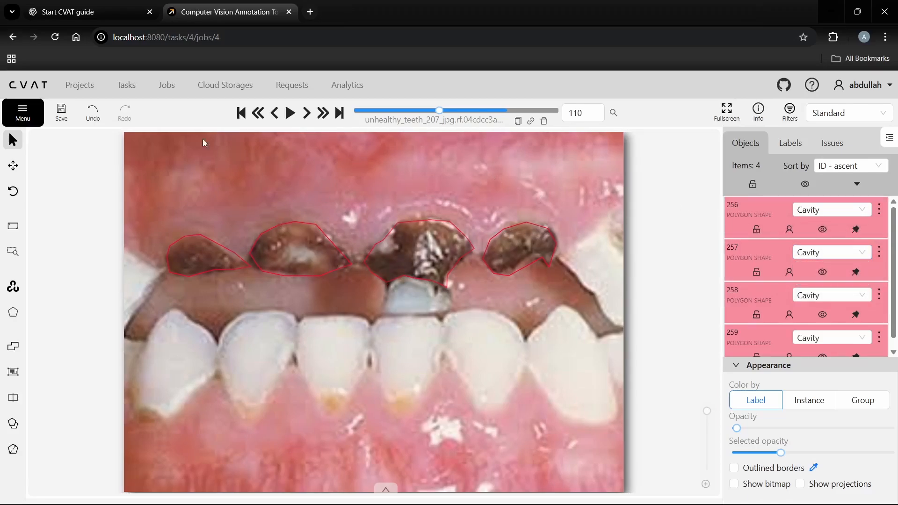
{"action": "left_click", "coordinate": [54, 111]}
Step: Start exporting the job dataset and set the export format to Ultralytics YOLO Segmentation 1.0
{"action": "left_click", "coordinate": [31, 119]}
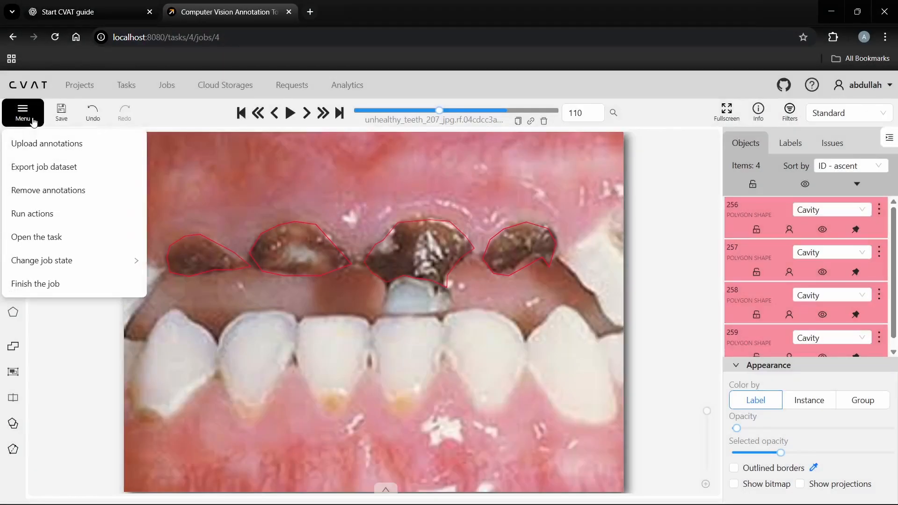
{"action": "left_click", "coordinate": [46, 169]}
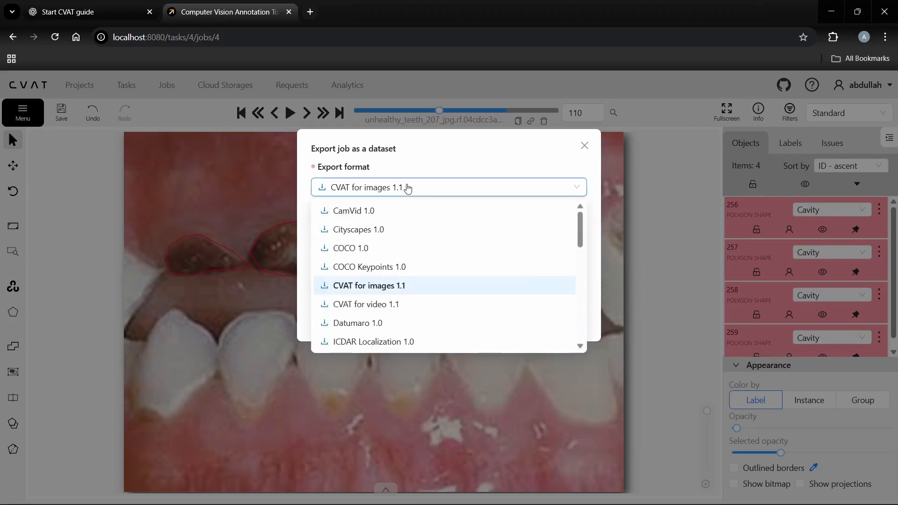
{"action": "scroll", "coordinate": [401, 288], "scroll_direction": "down", "scroll_amount": 4}
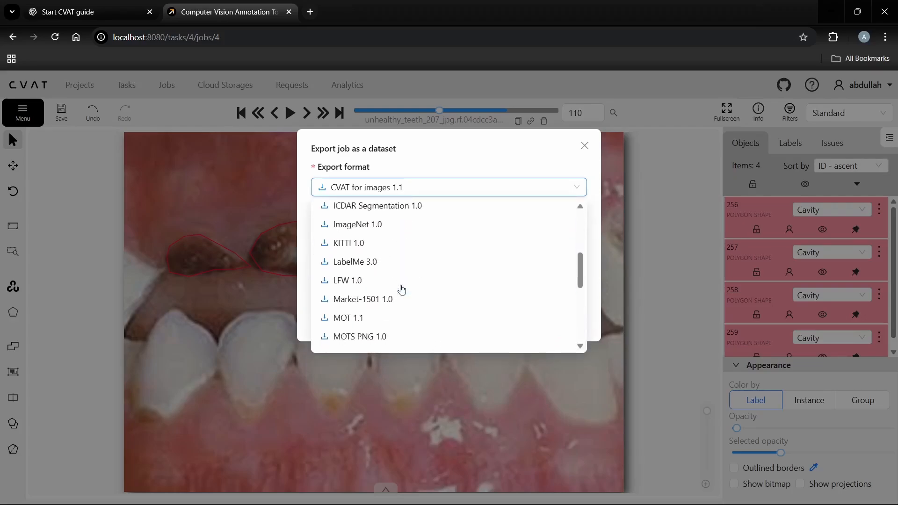
{"action": "scroll", "coordinate": [400, 288], "scroll_direction": "up", "scroll_amount": 4}
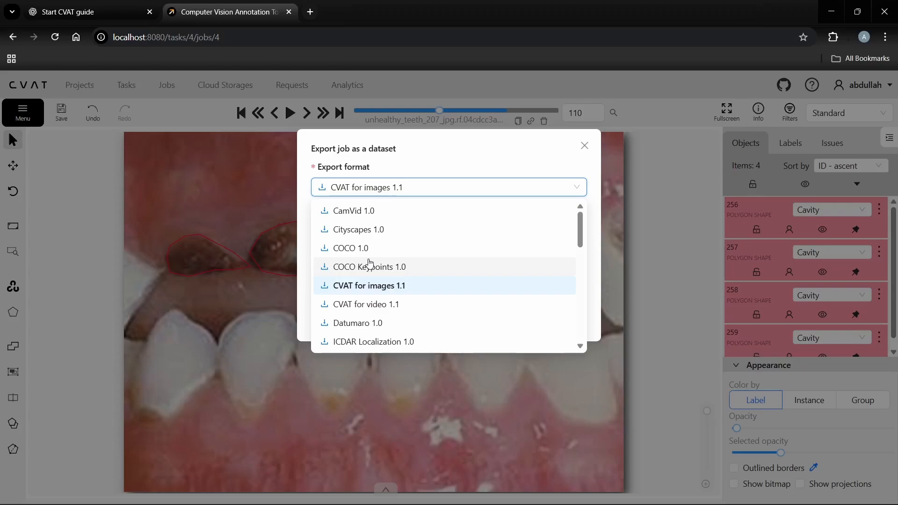
{"action": "scroll", "coordinate": [370, 263], "scroll_direction": "down", "scroll_amount": 1}
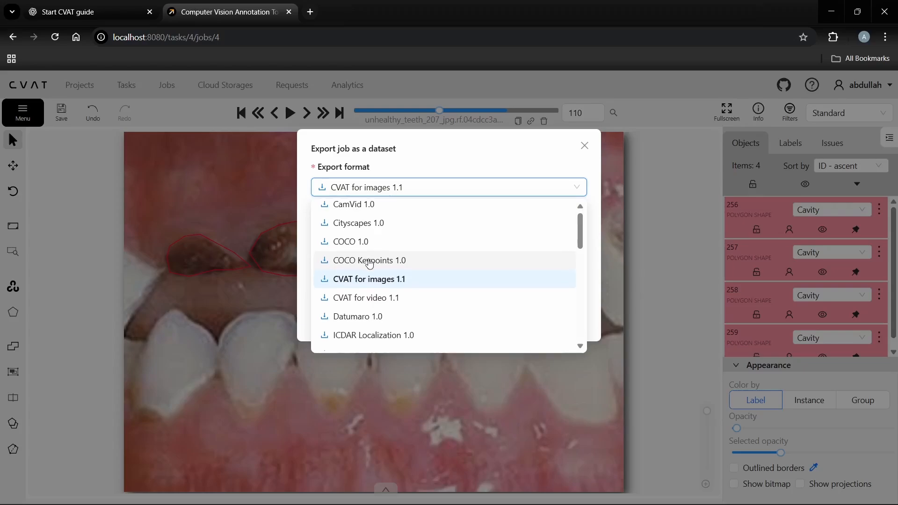
{"action": "scroll", "coordinate": [370, 263], "scroll_direction": "down", "scroll_amount": 8}
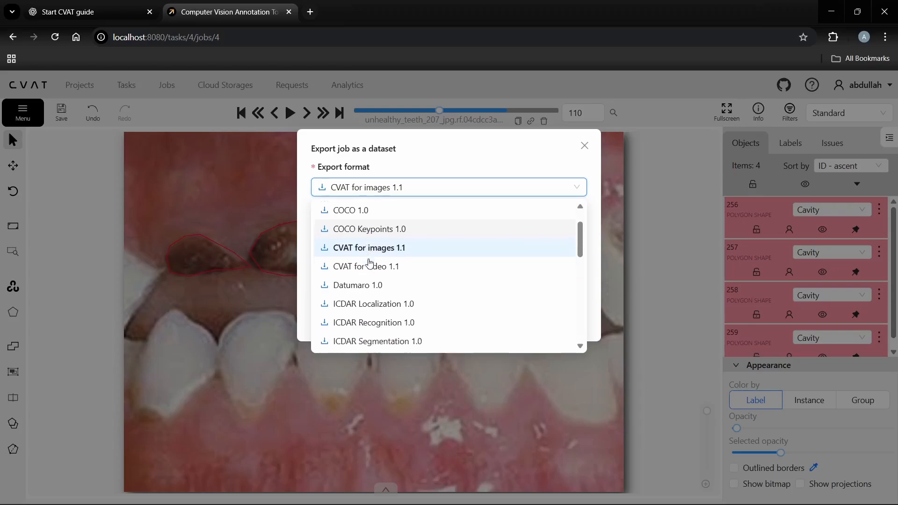
{"action": "scroll", "coordinate": [370, 263], "scroll_direction": "up", "scroll_amount": 8}
{"action": "scroll", "coordinate": [369, 263], "scroll_direction": "down", "scroll_amount": 8}
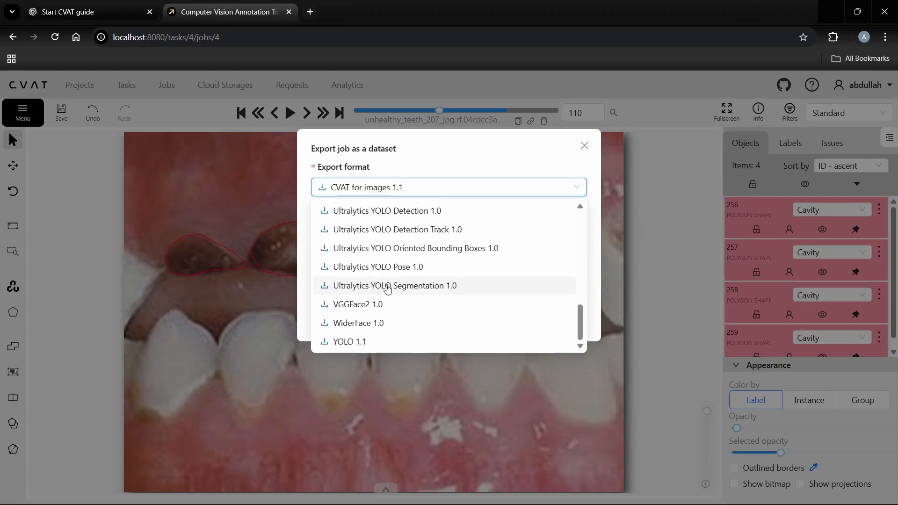
{"action": "left_click", "coordinate": [386, 286]}
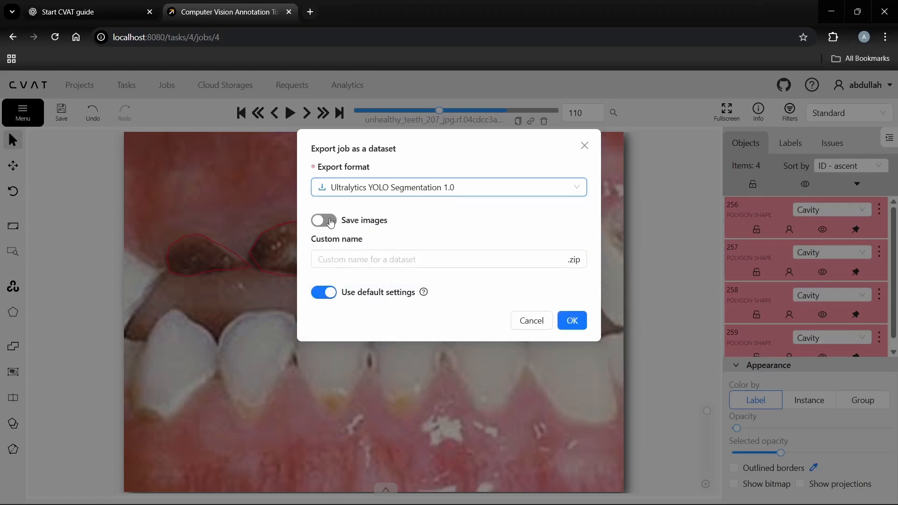
Step: Export the dataset with images saved under the custom name cvatcav and view the progress of the export request
{"action": "left_click", "coordinate": [328, 220]}
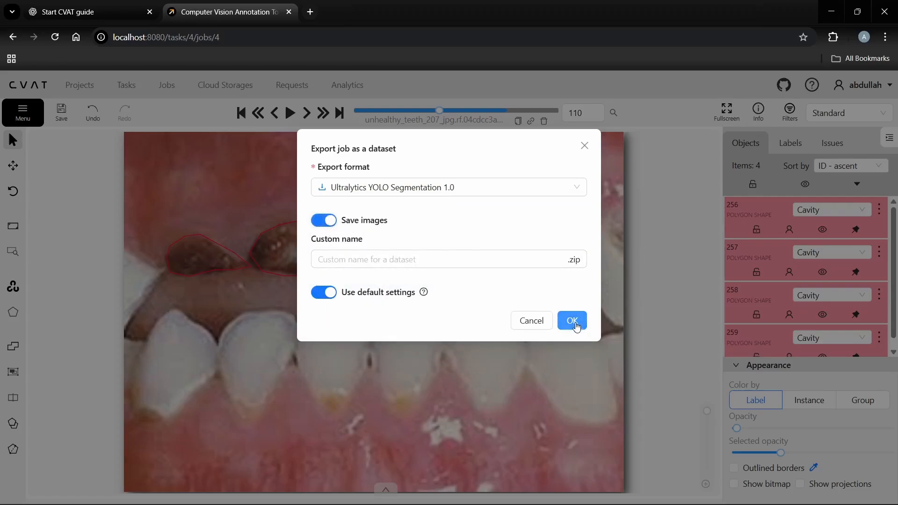
{"action": "left_click", "coordinate": [449, 259]}
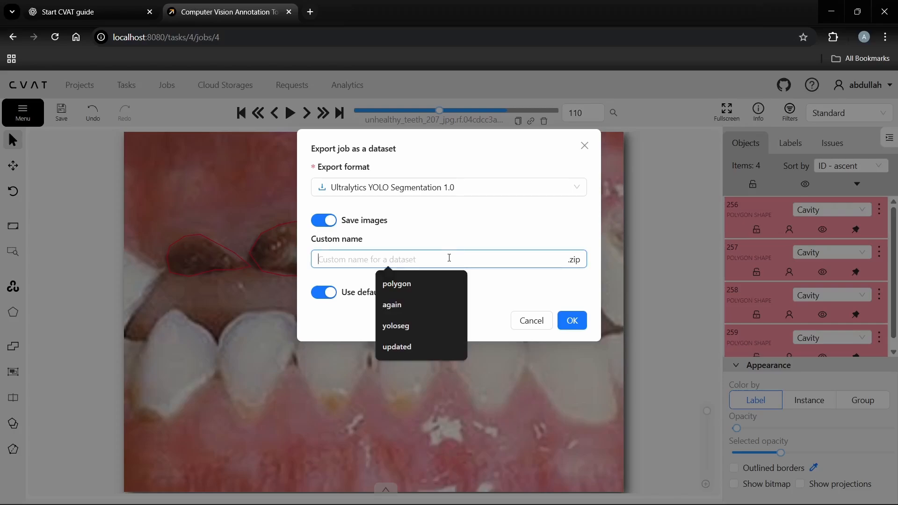
{"action": "type", "text": "cav"}
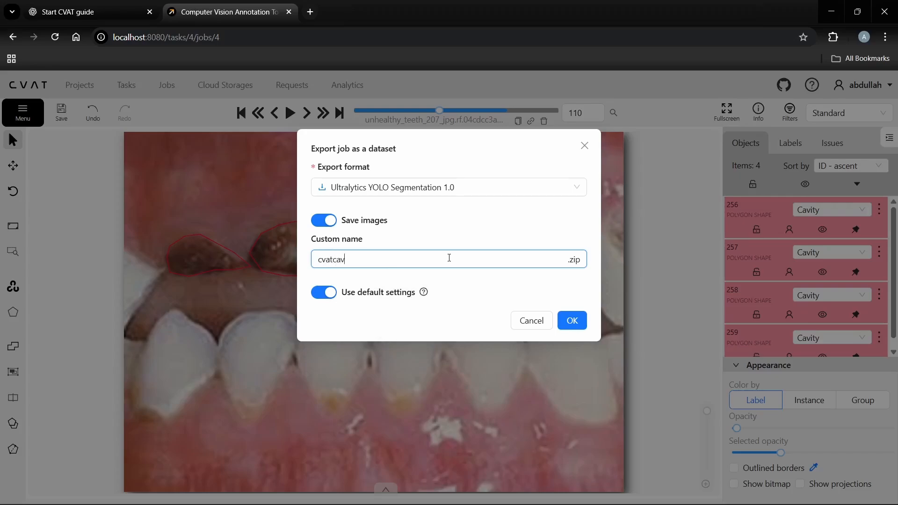
{"action": "left_click", "coordinate": [571, 321]}
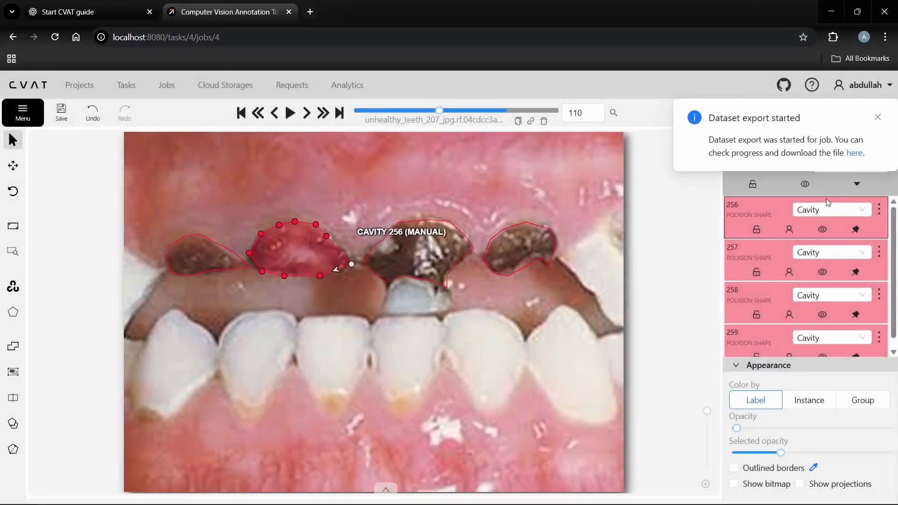
{"action": "left_click", "coordinate": [856, 154]}
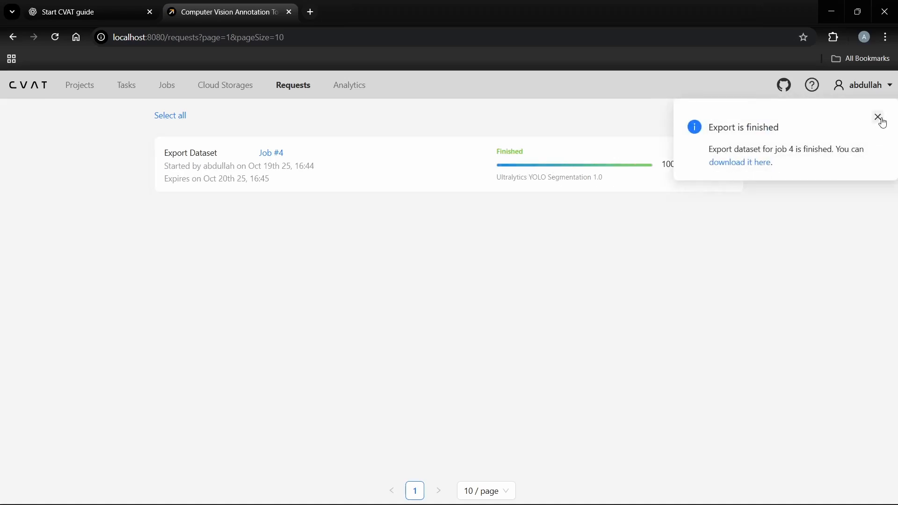
Step: Download the finished export of job 4 and open the cvatcav archive in its download folder
{"action": "left_click", "coordinate": [881, 120]}
{"action": "left_click", "coordinate": [727, 166]}
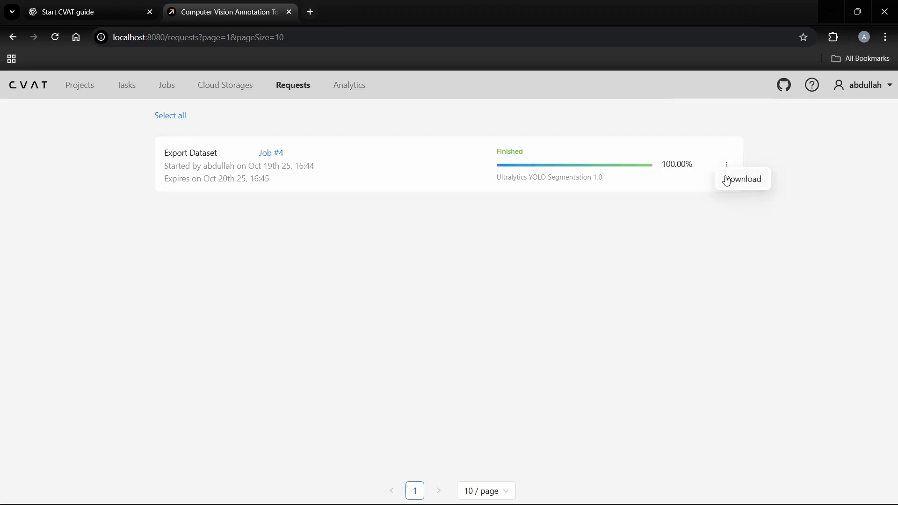
{"action": "left_click", "coordinate": [727, 180]}
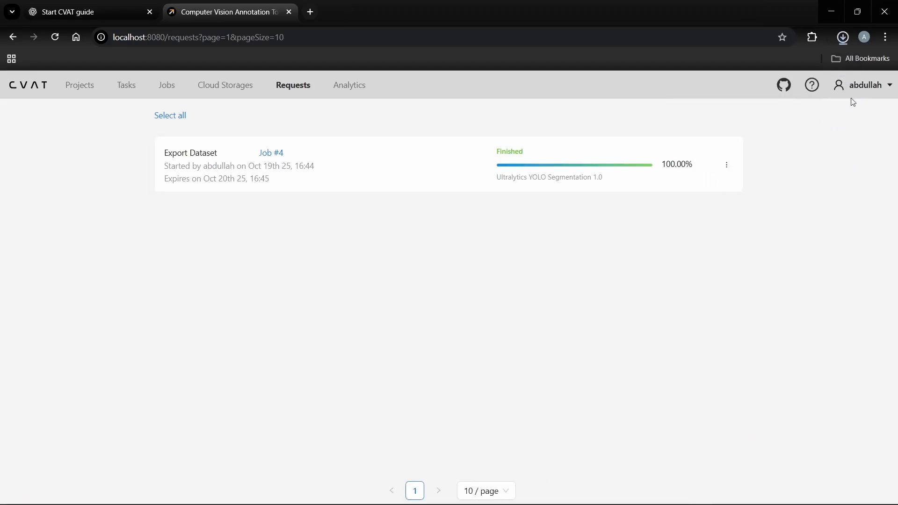
{"action": "left_click", "coordinate": [843, 38]}
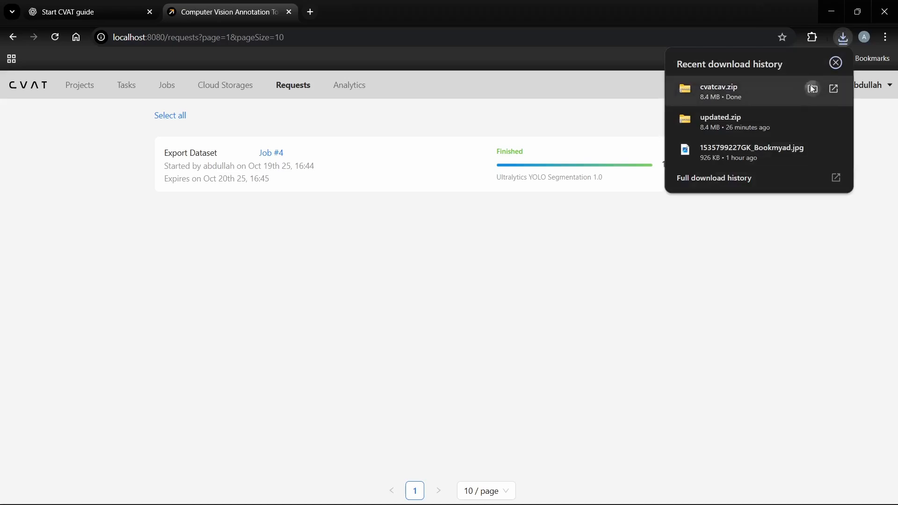
{"action": "left_click", "coordinate": [812, 89]}
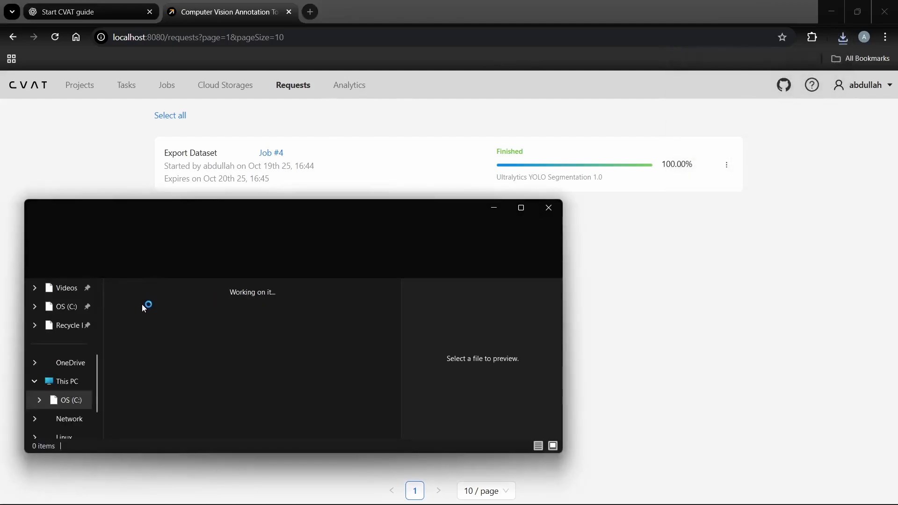
{"action": "double_click", "coordinate": [141, 321]}
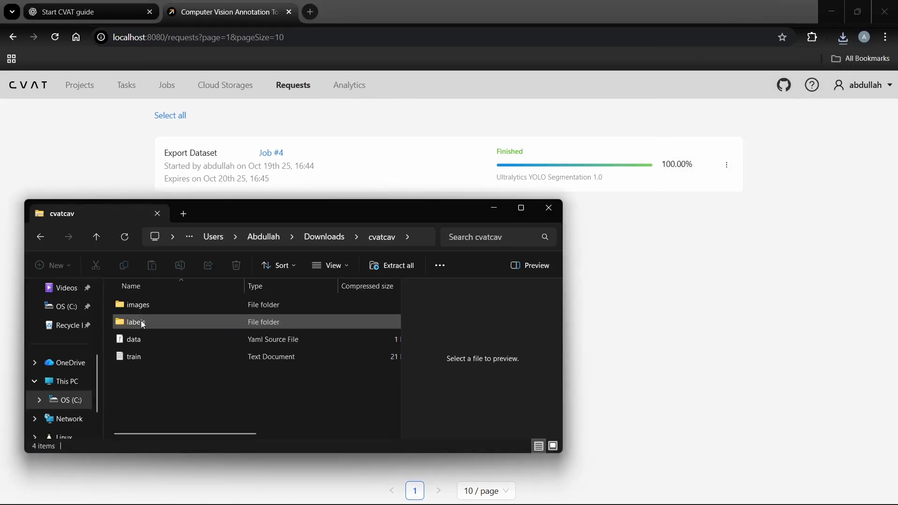
Step: Look through the exported pictures in the archive's images/train folder and return to the archive root
{"action": "double_click", "coordinate": [145, 309]}
{"action": "double_click", "coordinate": [144, 309]}
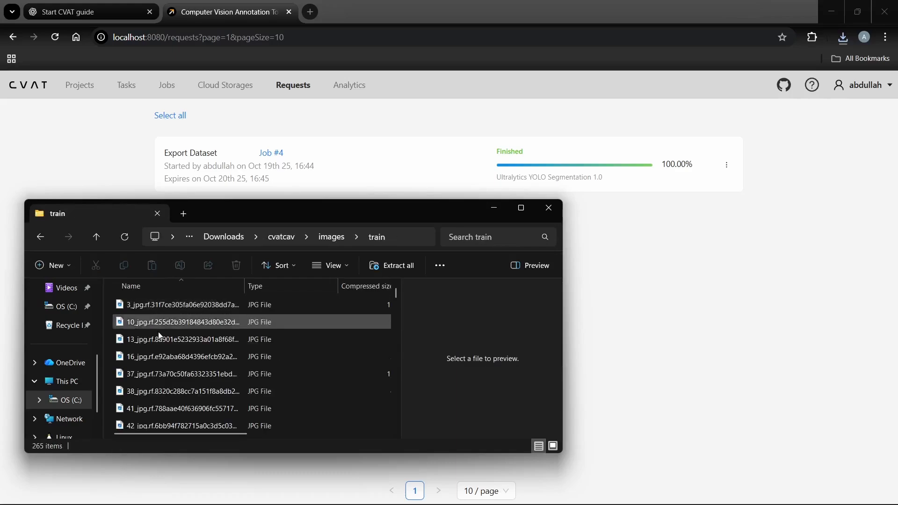
{"action": "scroll", "coordinate": [163, 346], "scroll_direction": "down", "scroll_amount": 1}
{"action": "scroll", "coordinate": [165, 344], "scroll_direction": "down", "scroll_amount": 20}
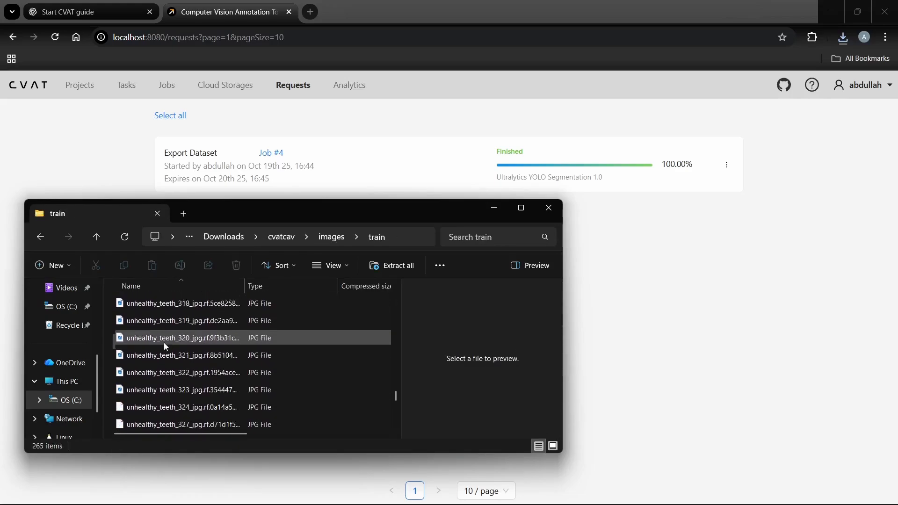
{"action": "scroll", "coordinate": [157, 351], "scroll_direction": "up", "scroll_amount": 10}
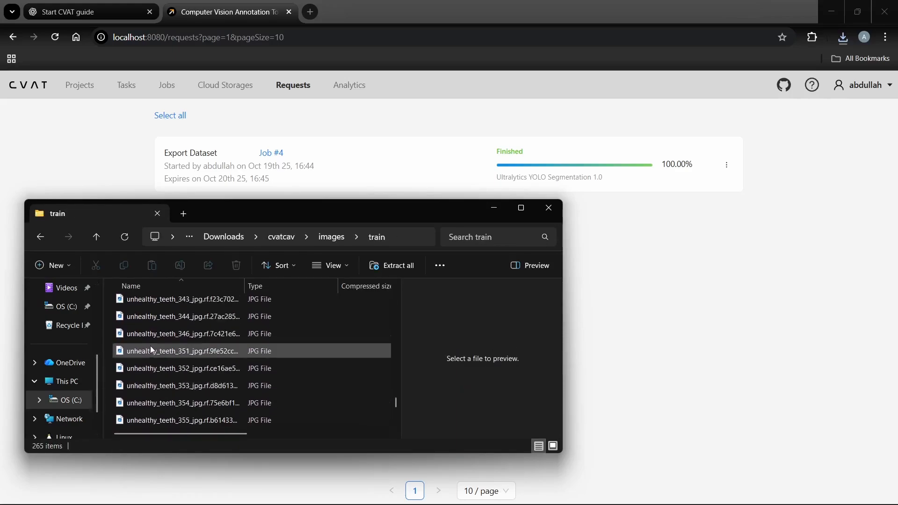
{"action": "scroll", "coordinate": [154, 354], "scroll_direction": "up", "scroll_amount": 1}
{"action": "left_click", "coordinate": [41, 239]}
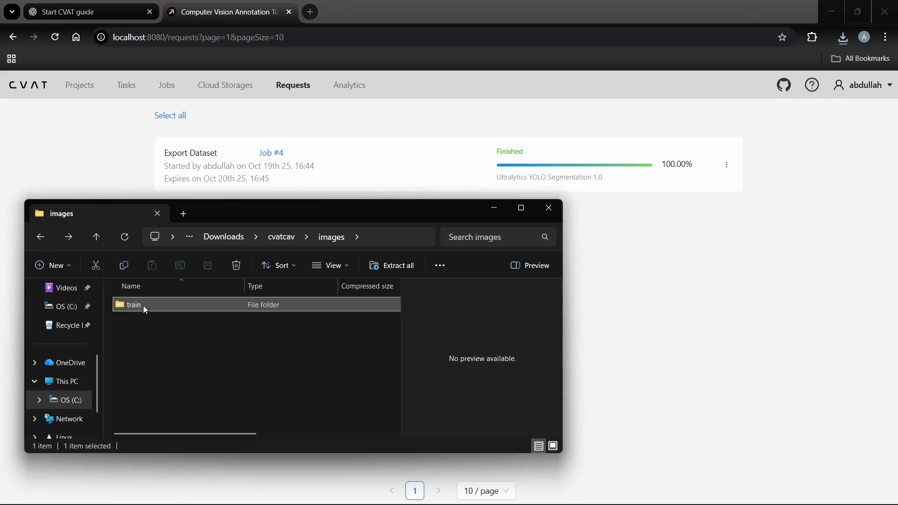
{"action": "left_click", "coordinate": [41, 238]}
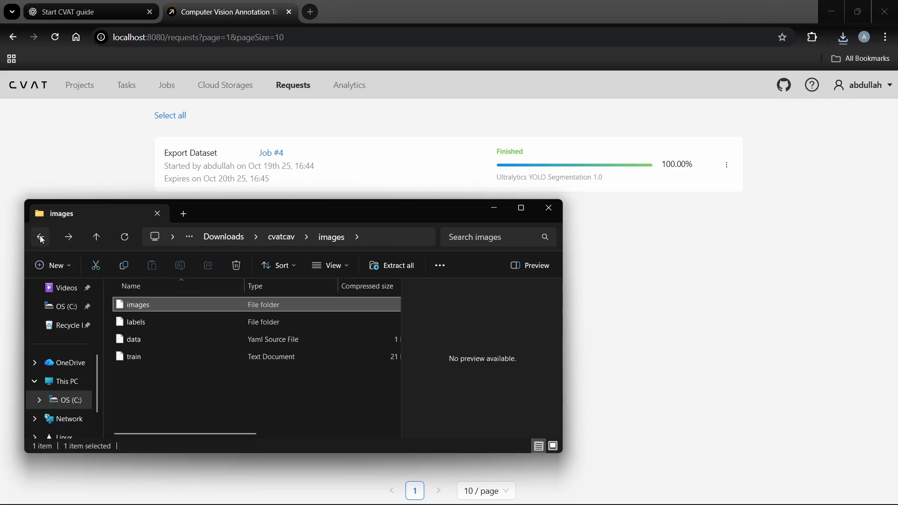
Step: Look through the annotation text files in the labels/train folder and return to the archive root
{"action": "double_click", "coordinate": [150, 322]}
{"action": "double_click", "coordinate": [144, 304]}
{"action": "scroll", "coordinate": [178, 363], "scroll_direction": "down", "scroll_amount": 5}
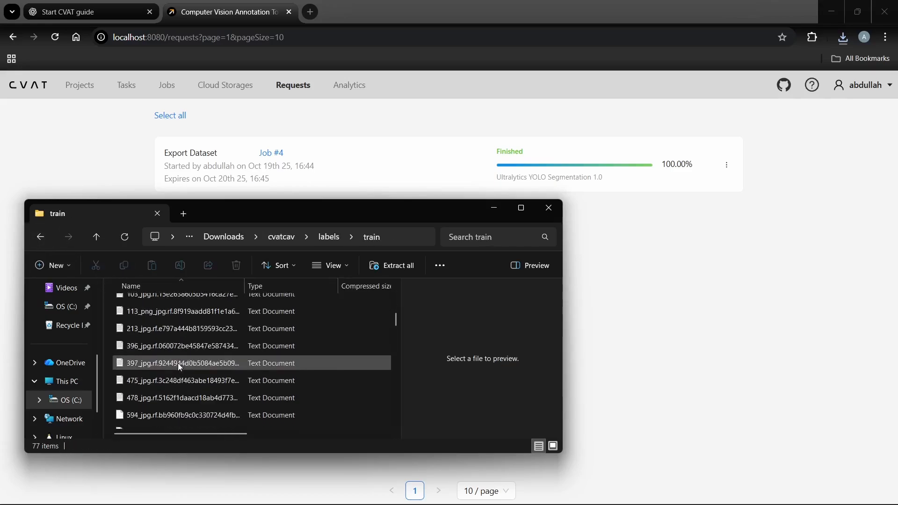
{"action": "left_click", "coordinate": [42, 238]}
{"action": "left_click", "coordinate": [41, 237]}
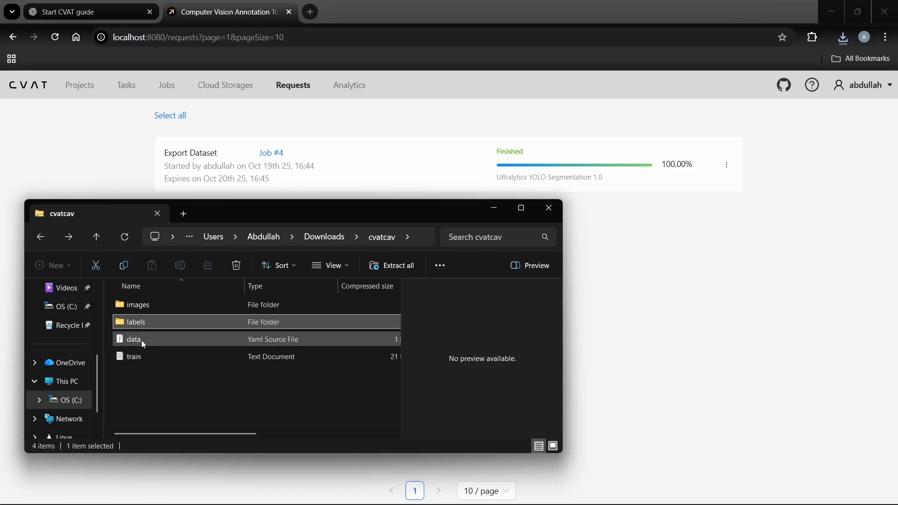
Step: Open data.yaml in VS Code, examine its class names, path and train entries, and return to the CVAT requests page
{"action": "left_click", "coordinate": [141, 340]}
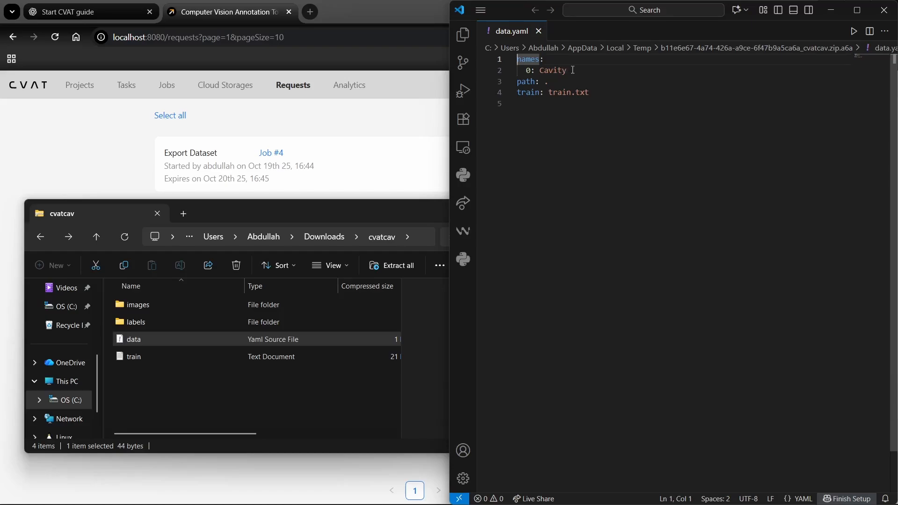
{"action": "left_click", "coordinate": [570, 69]}
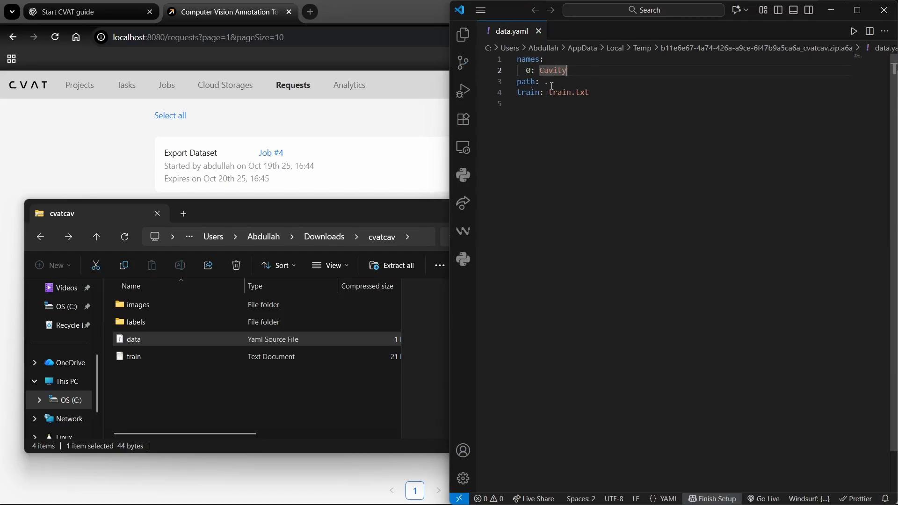
{"action": "left_click_drag", "start_coordinate": [519, 82], "coordinate": [549, 82]}
{"action": "left_click", "coordinate": [547, 119]}
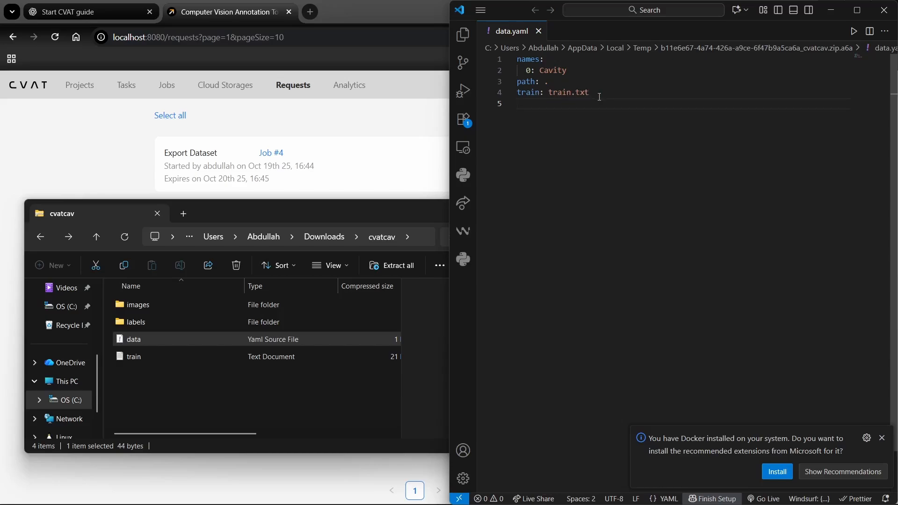
{"action": "left_click", "coordinate": [376, 149]}
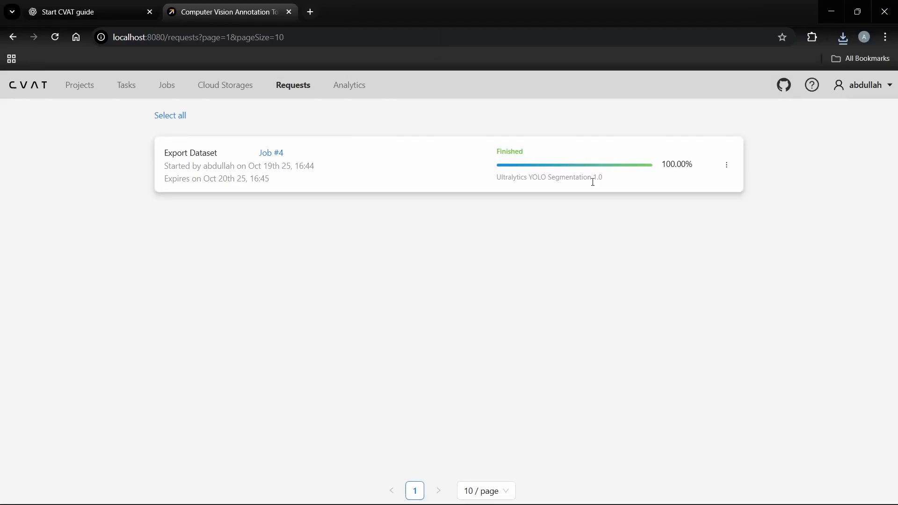